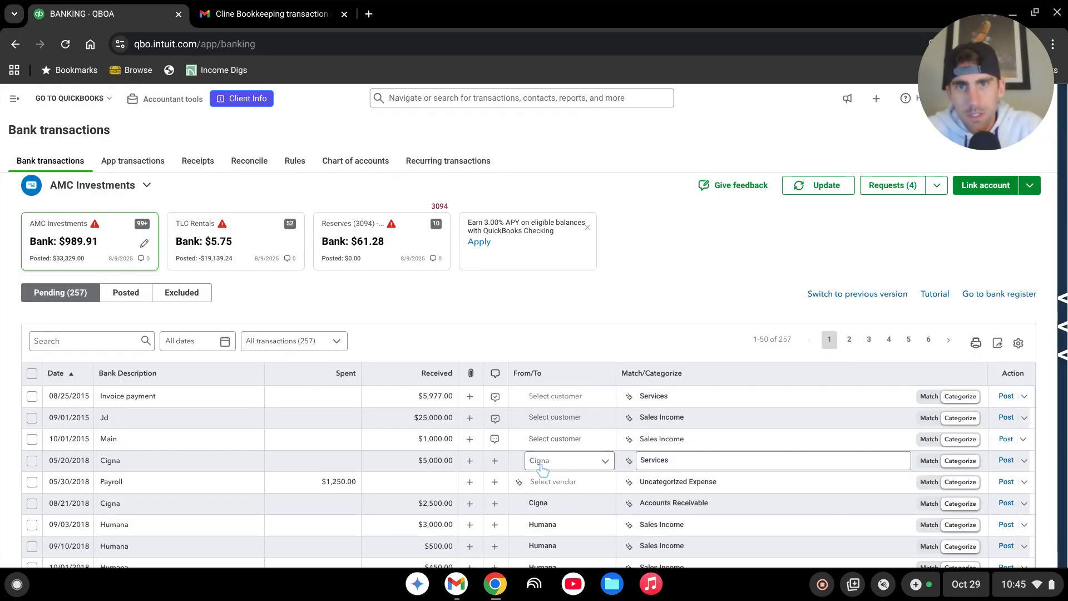
scroll(543, 471, "down", 2)
scroll(542, 470, "up", 1)
scroll(543, 470, "up", 1)
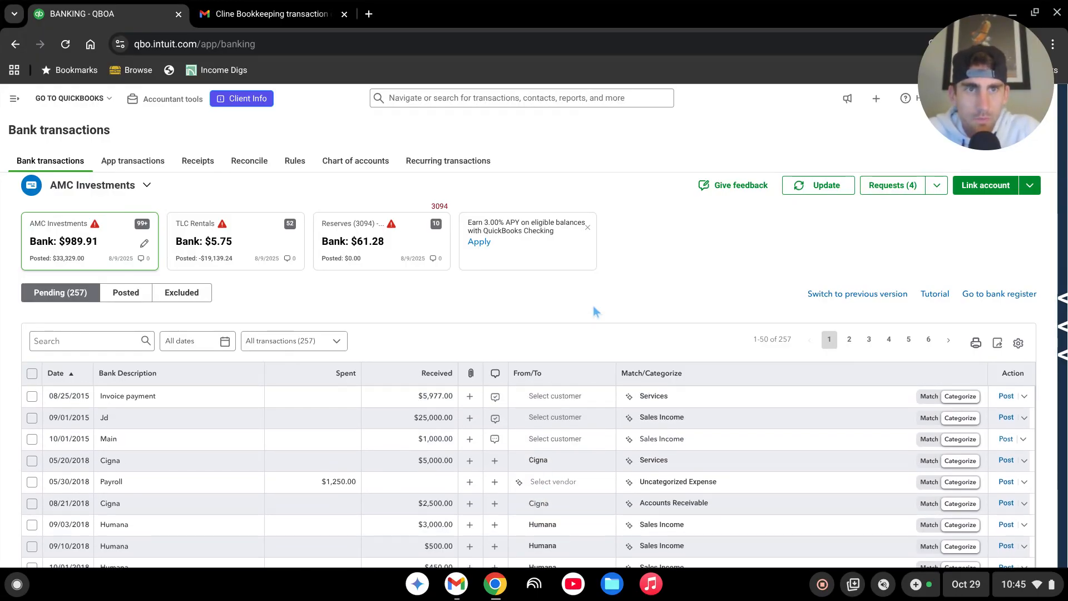
scroll(594, 306, "down", 1)
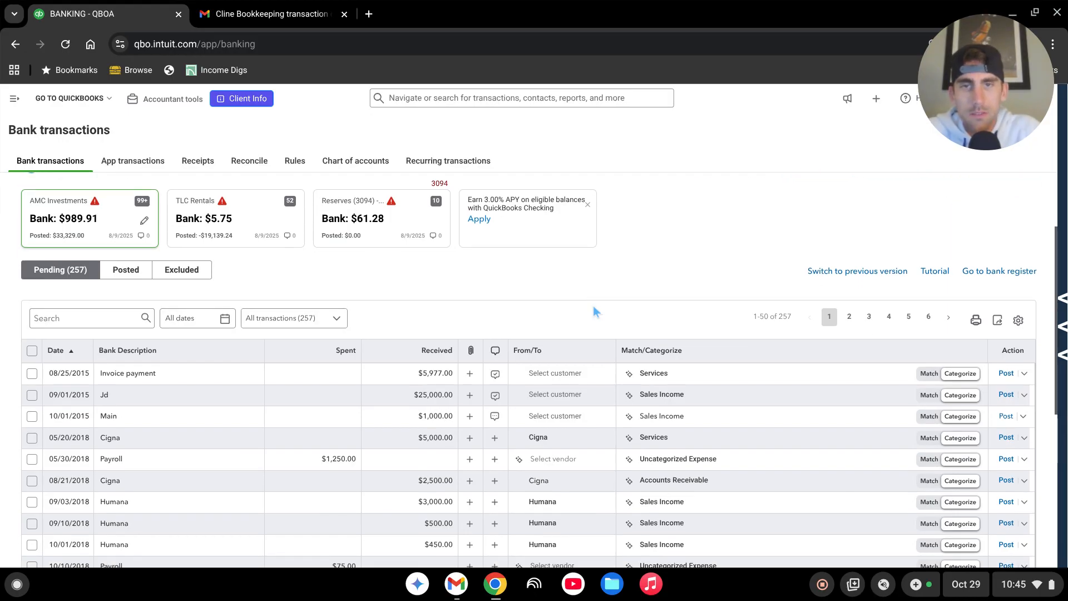
scroll(594, 307, "up", 1)
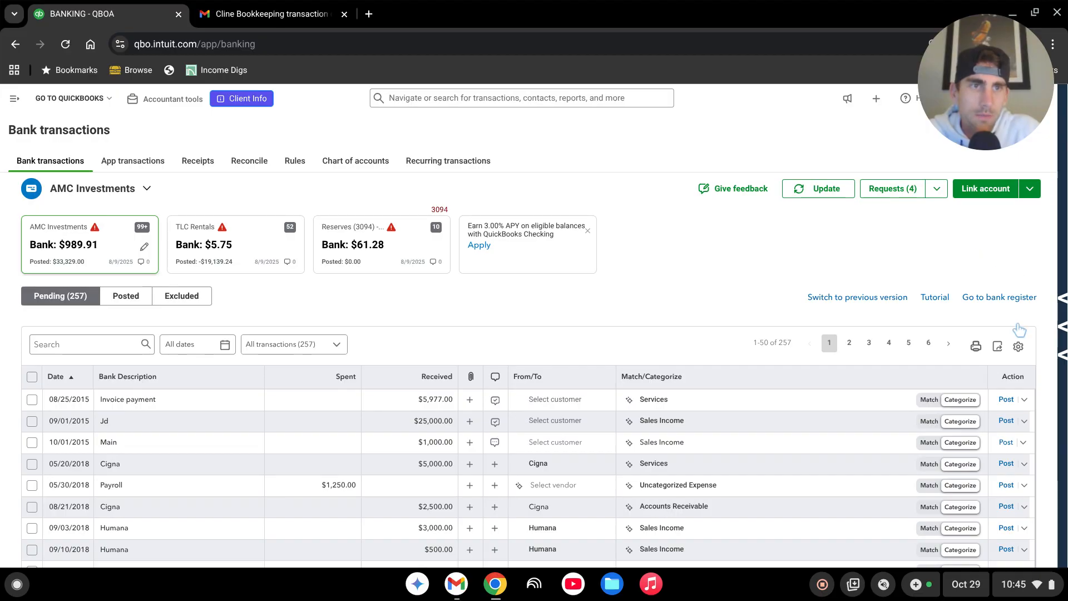
Step: Hide the Requests column in the pending transactions table and show it again
left_click(1019, 348)
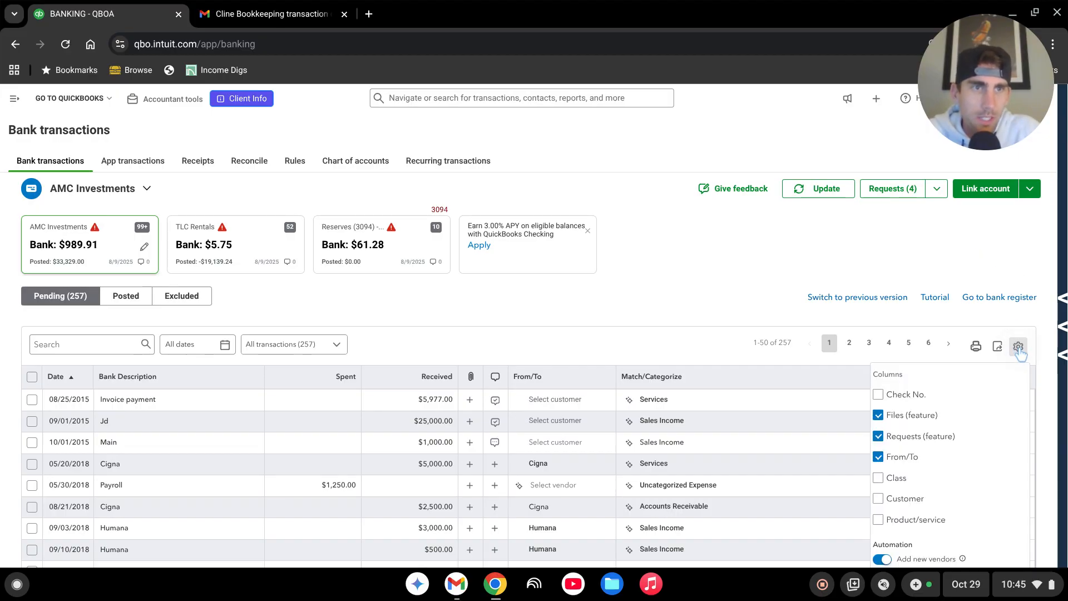
left_click(879, 438)
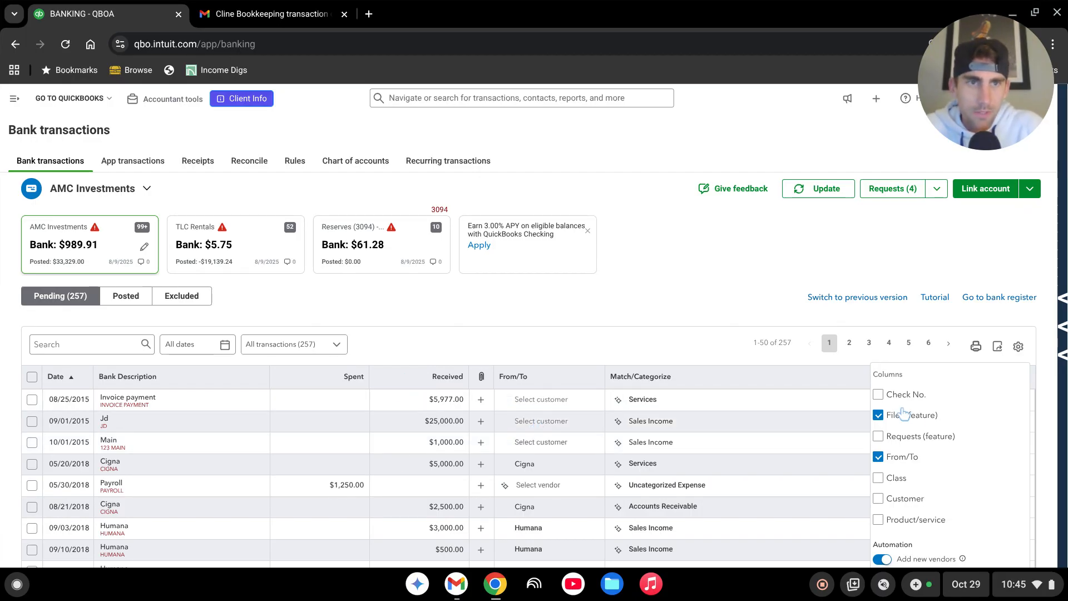
left_click(879, 437)
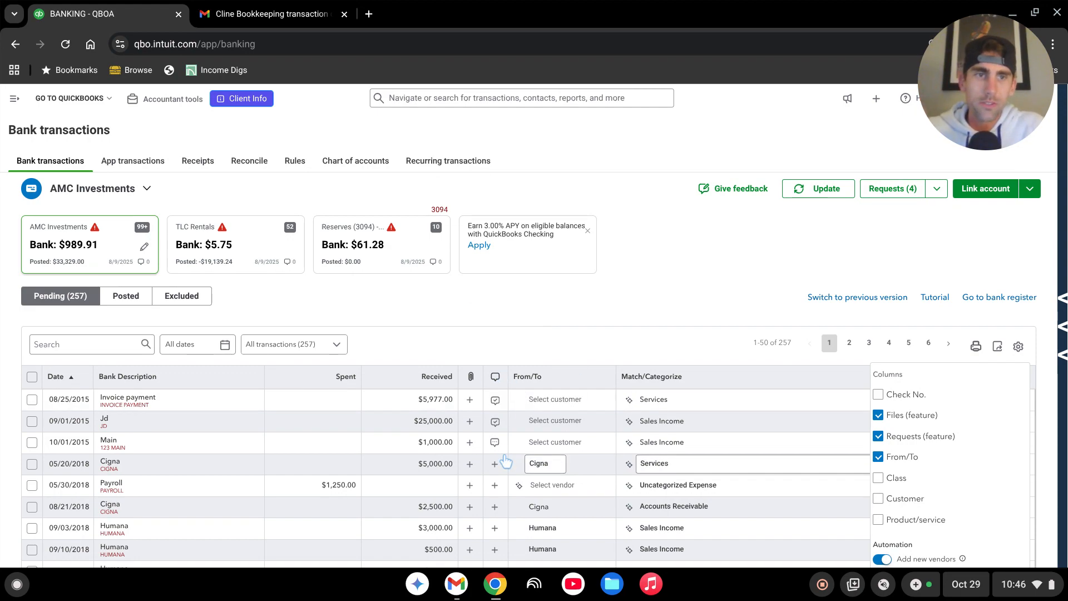
left_click(678, 306)
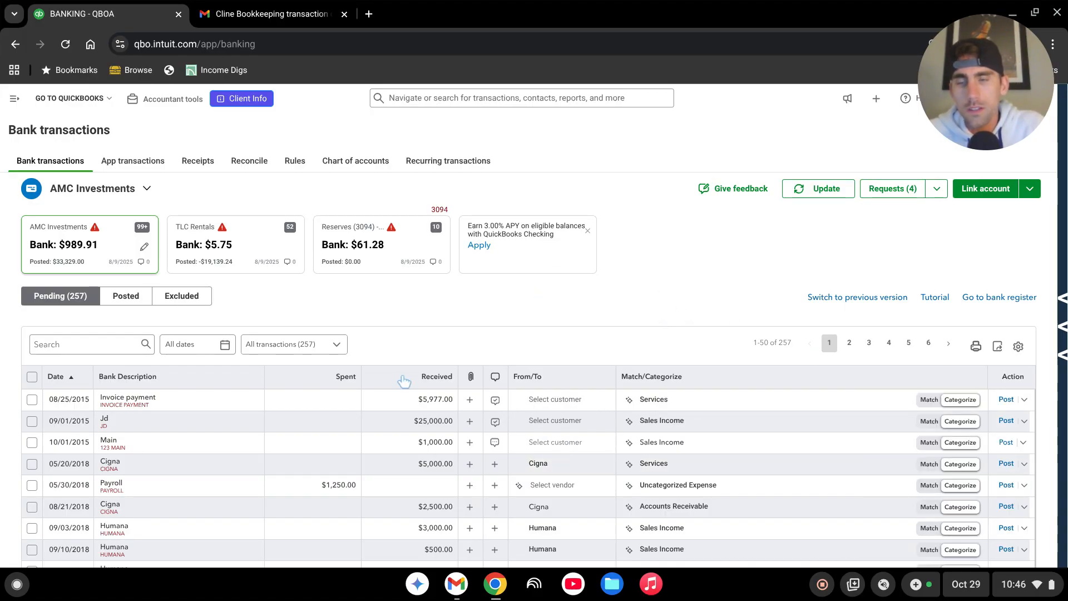
Step: Expand the pending 05/20/2018 Cigna deposit and start a new account named "Ask my accountant" for its category
scroll(544, 339, "down", 1)
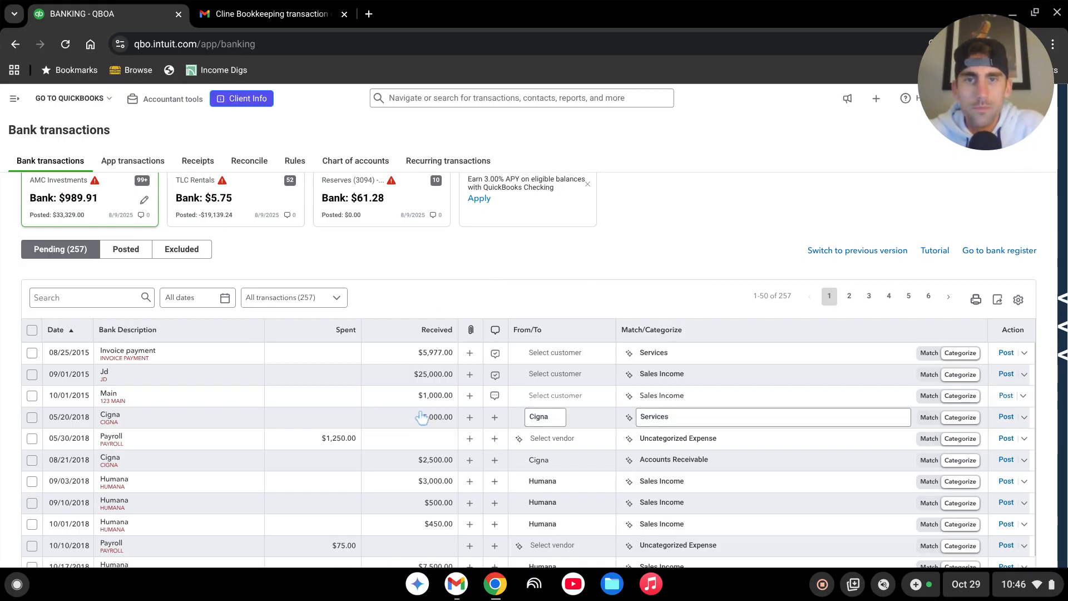
scroll(422, 417, "down", 1)
scroll(421, 418, "up", 1)
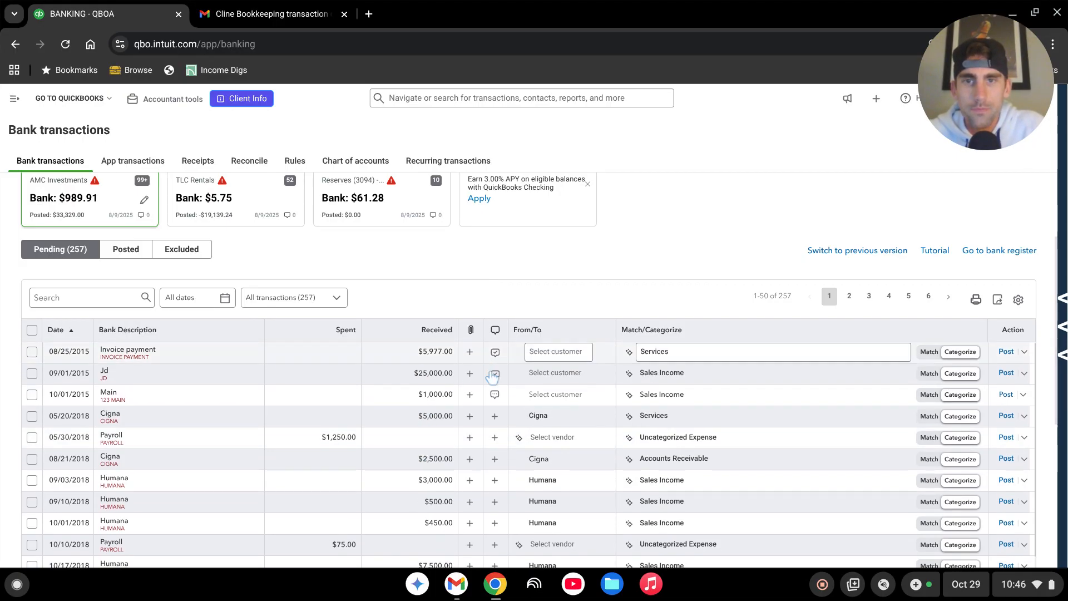
left_click(211, 418)
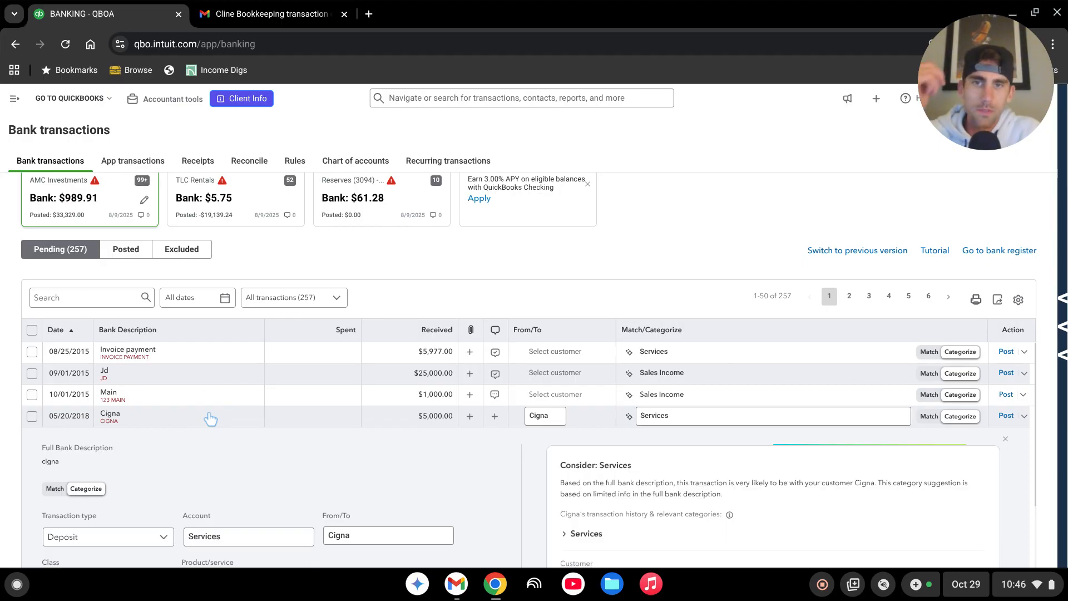
scroll(384, 360, "down", 3)
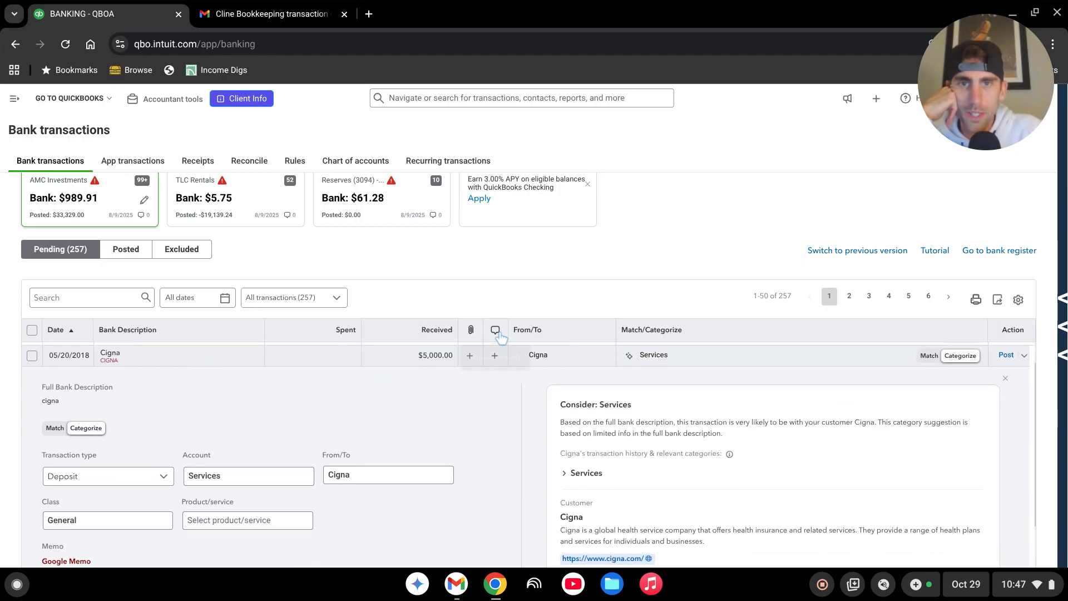
left_click(242, 486)
type("Ask ")
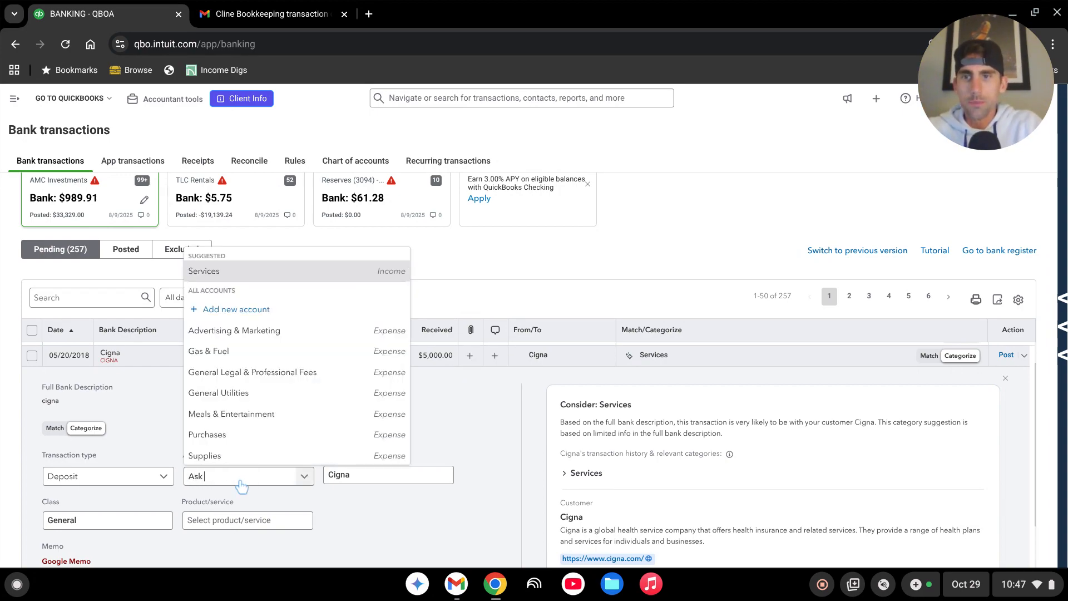
type("my account")
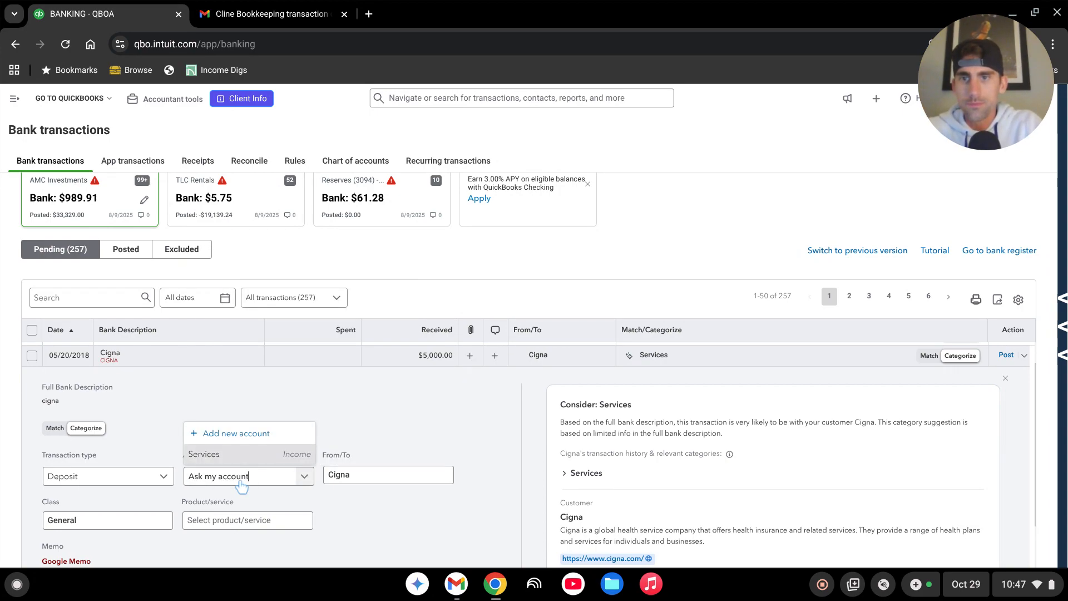
type("ant")
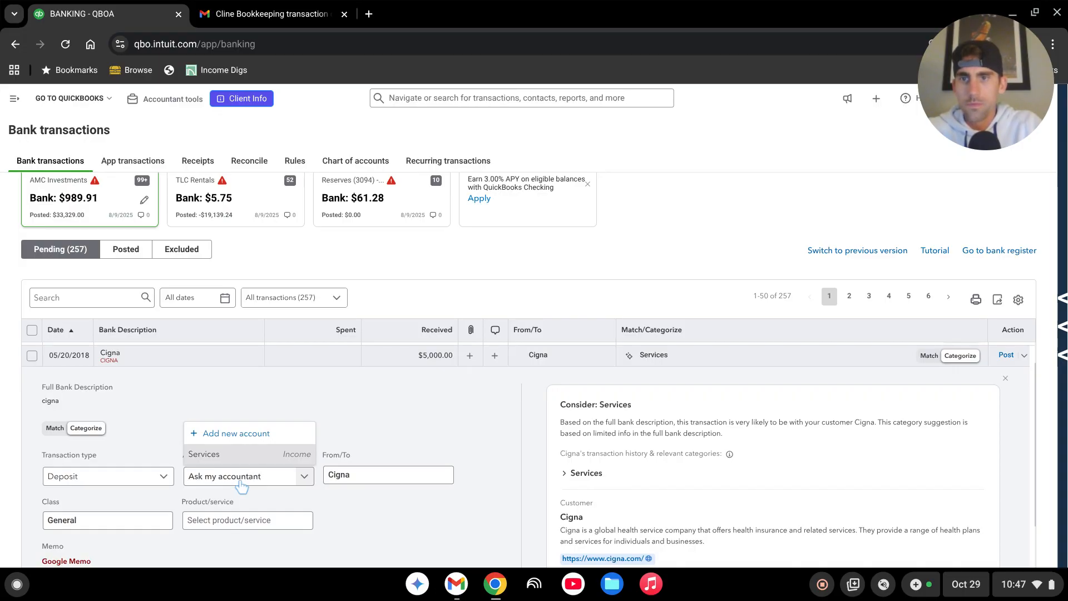
left_click(236, 432)
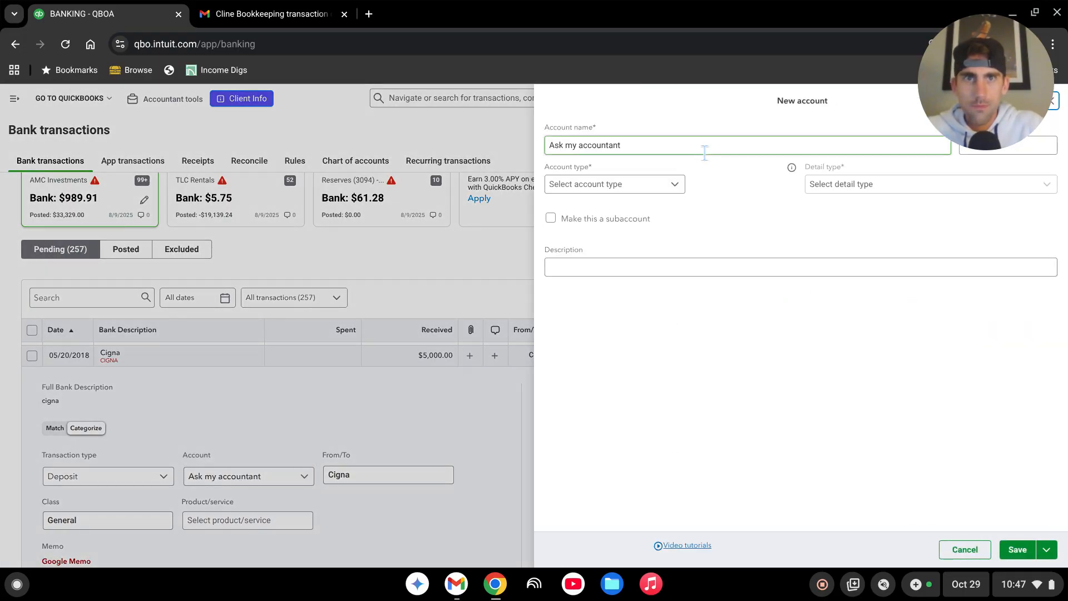
Step: Save the new account with account type Other Expense and detail type Other Miscellaneous Expense
left_click(670, 186)
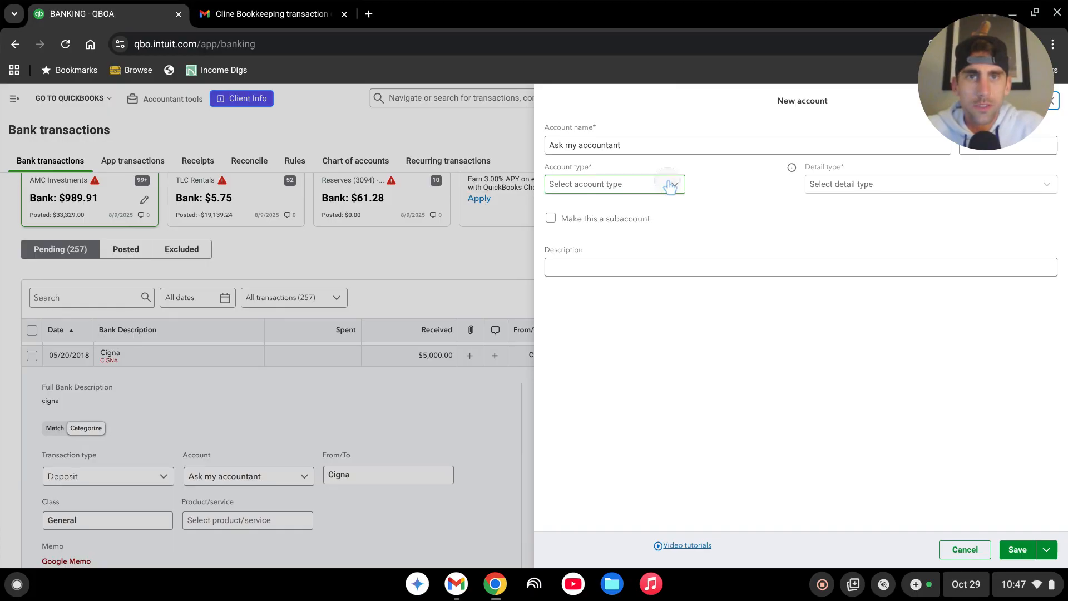
scroll(590, 257, "down", 1)
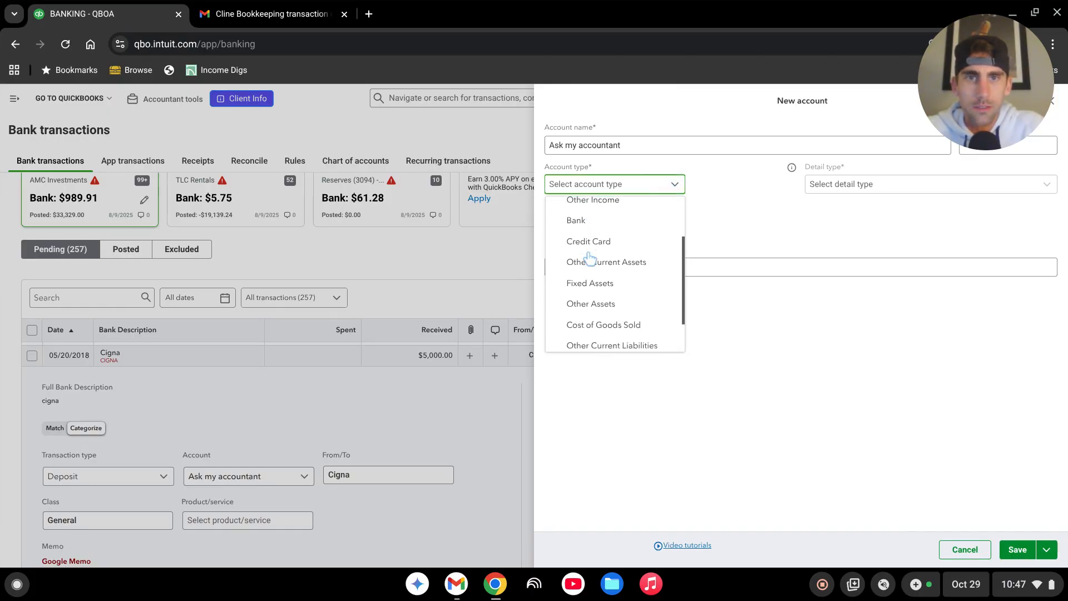
scroll(590, 257, "down", 2)
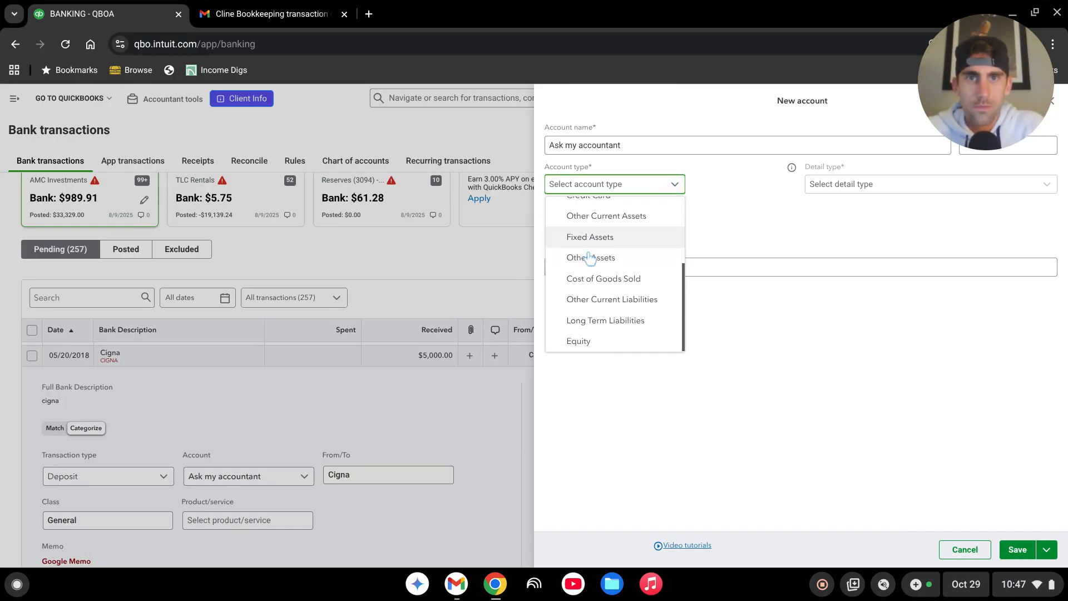
scroll(590, 257, "up", 3)
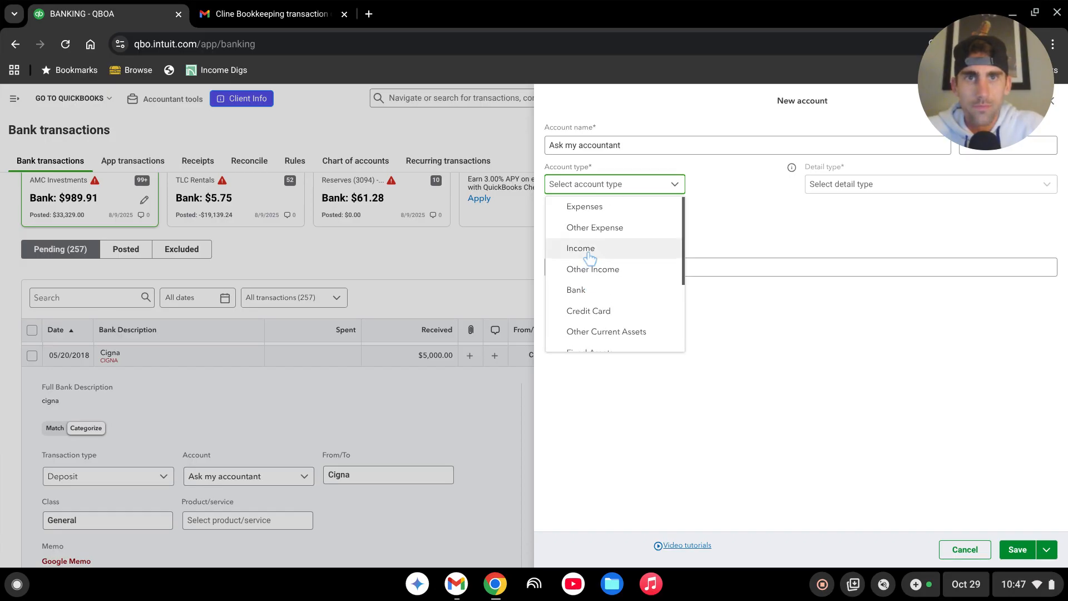
left_click(595, 228)
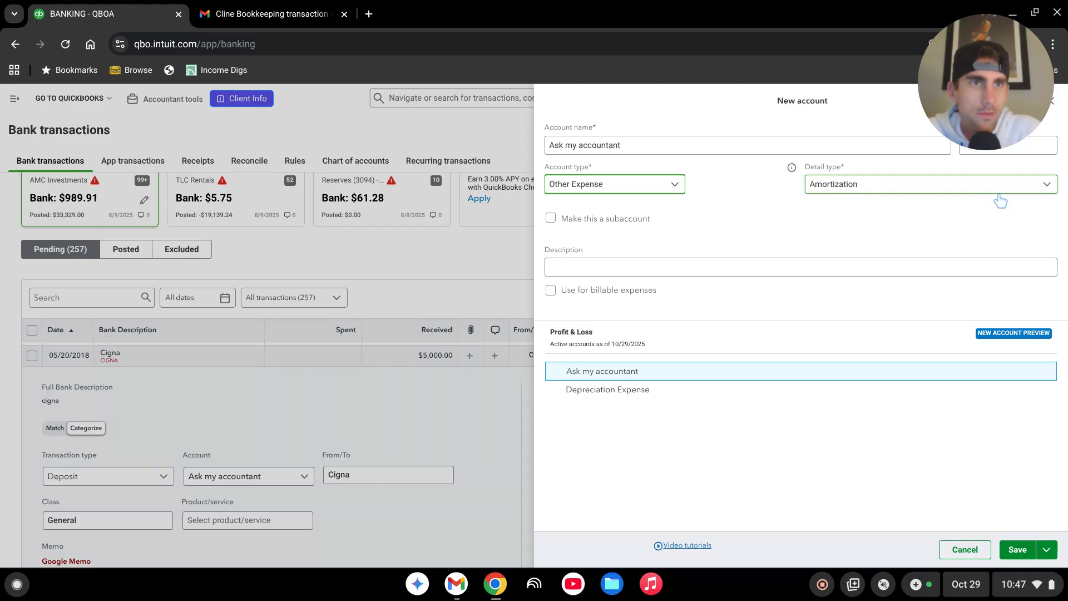
left_click(1045, 188)
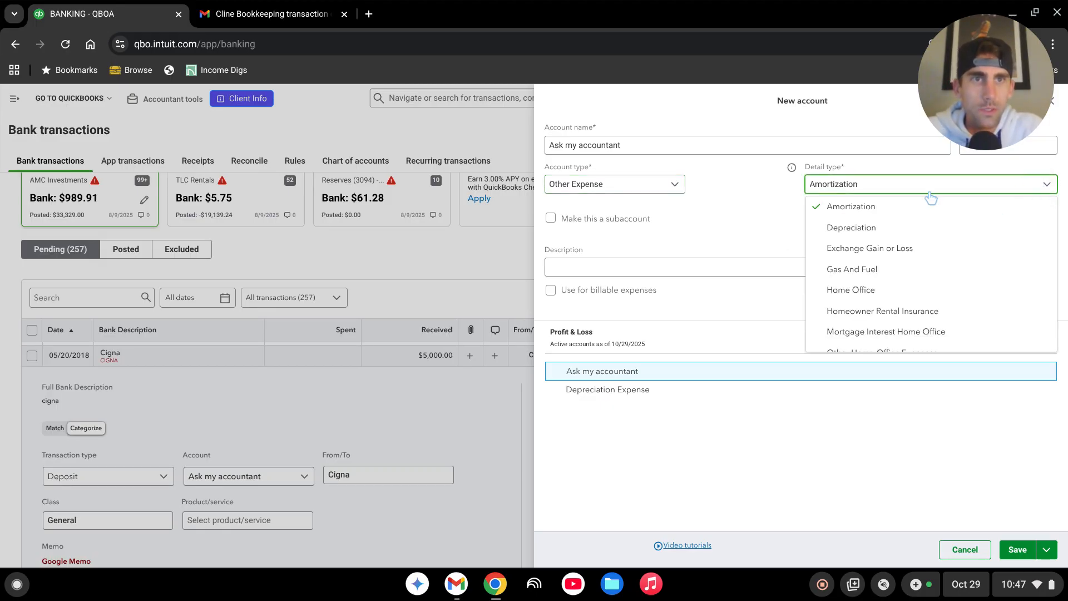
scroll(892, 233, "down", 2)
scroll(891, 232, "down", 1)
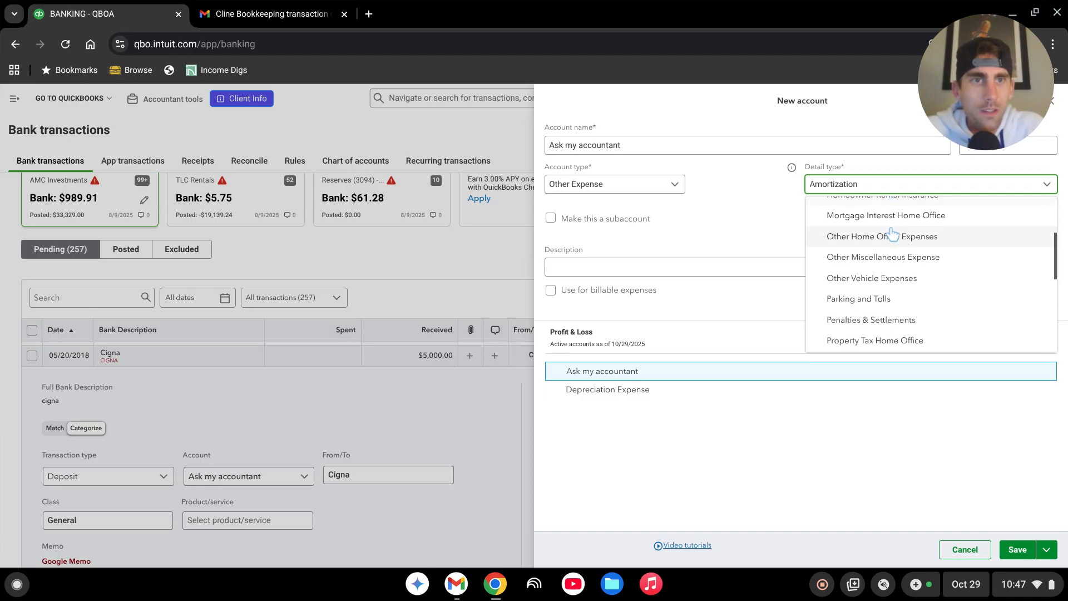
left_click(897, 258)
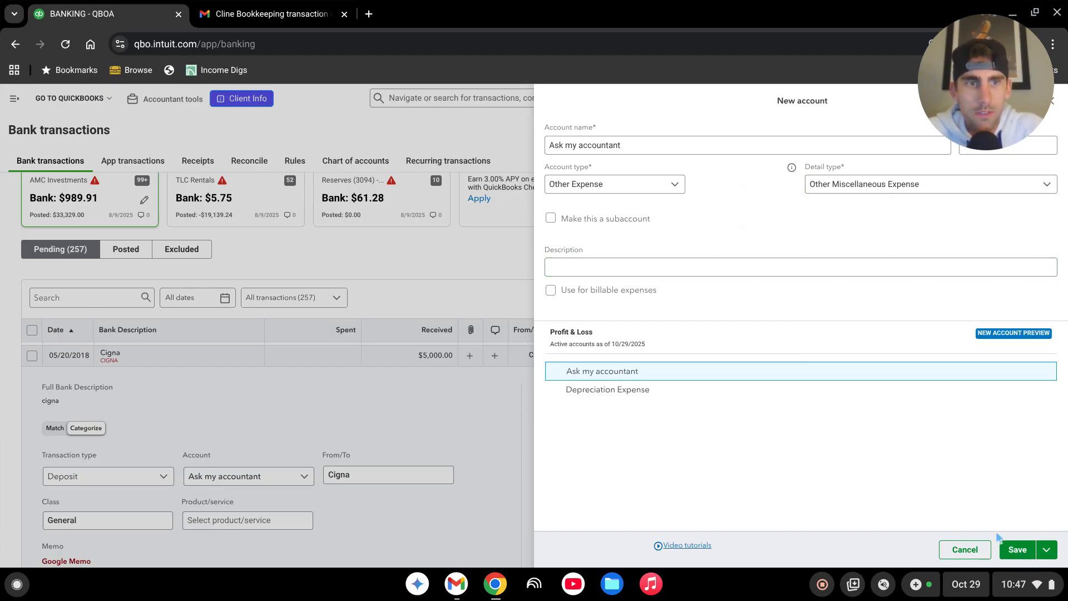
left_click(1016, 550)
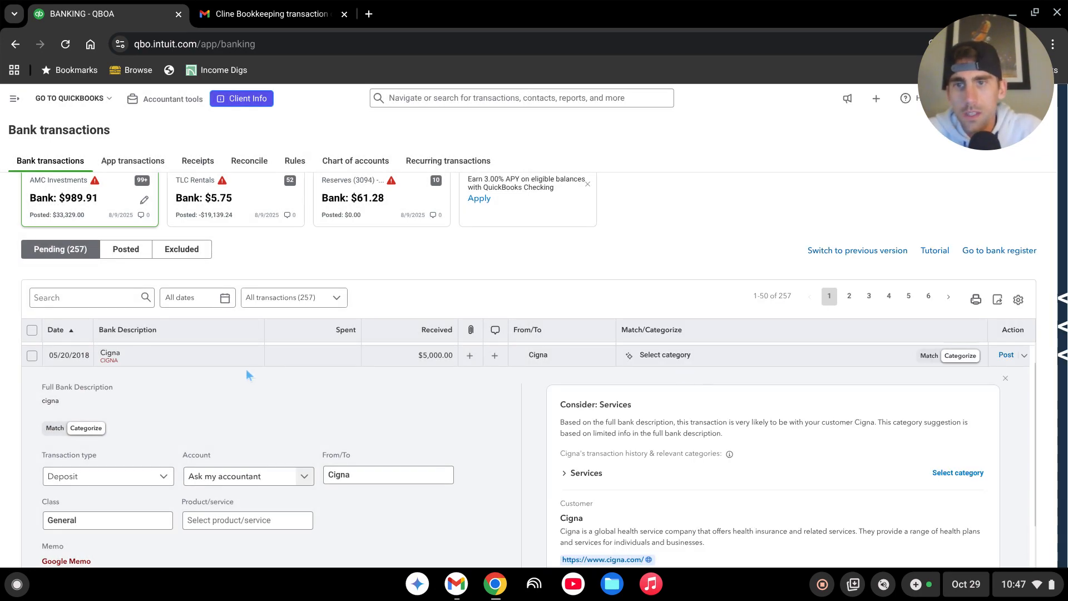
Step: Post the 05/20/2018 Cigna deposit to the Ask my accountant account
scroll(246, 369, "down", 2)
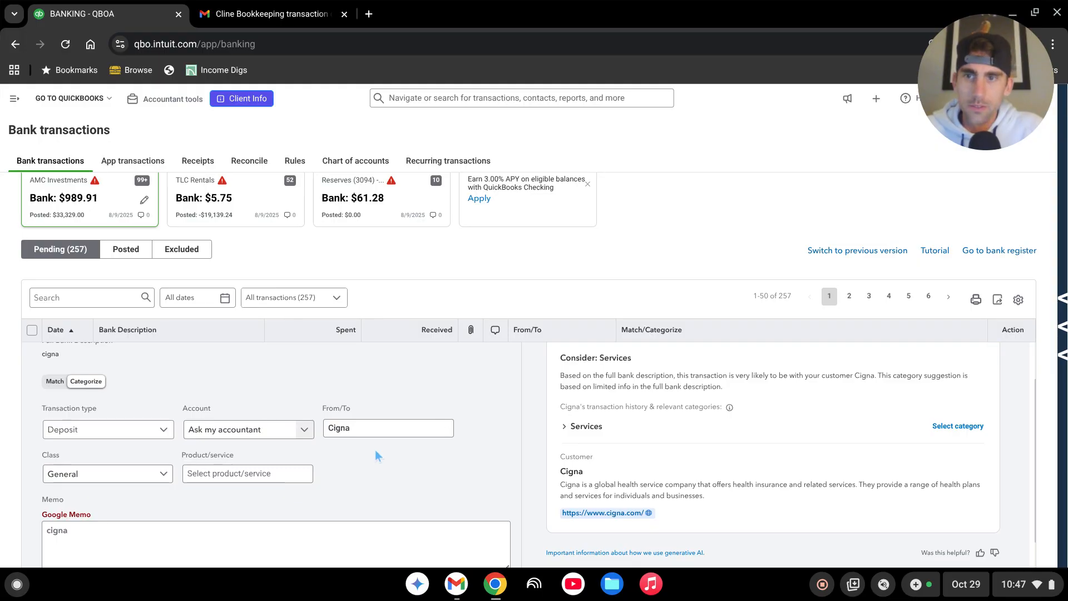
scroll(375, 450, "up", 2)
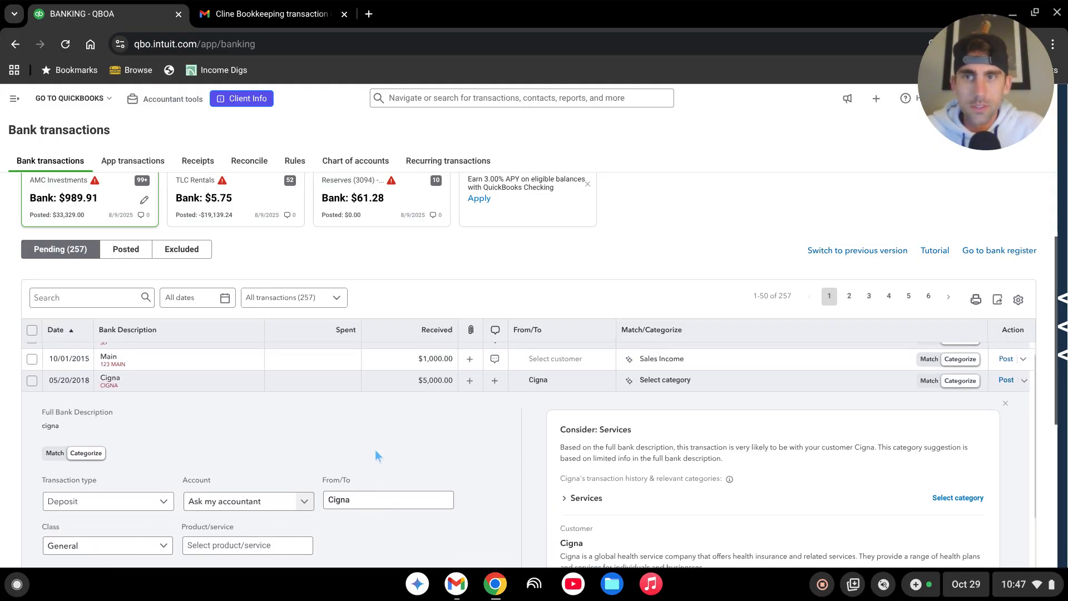
scroll(375, 449, "down", 2)
scroll(375, 449, "down", 1)
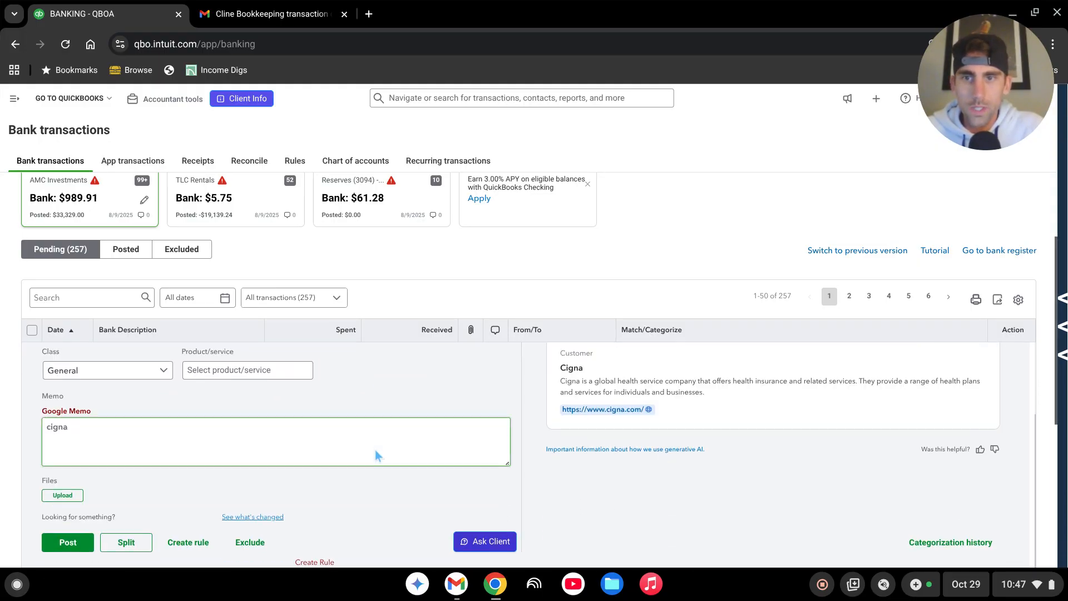
left_click(74, 544)
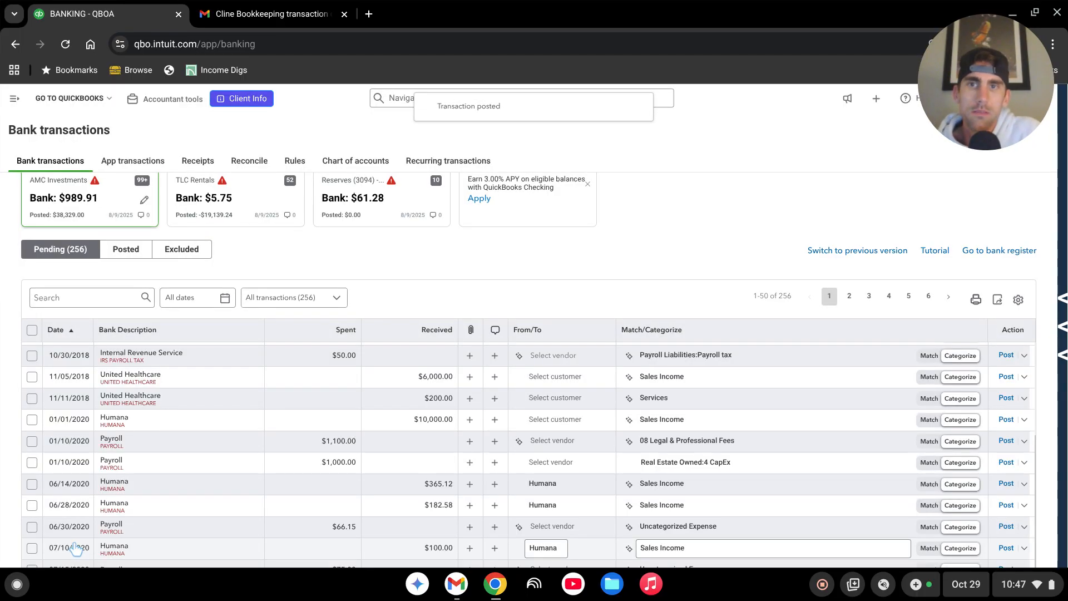
Step: Filter the posted bank transactions by the category Ask my accountant
scroll(266, 435, "up", 2)
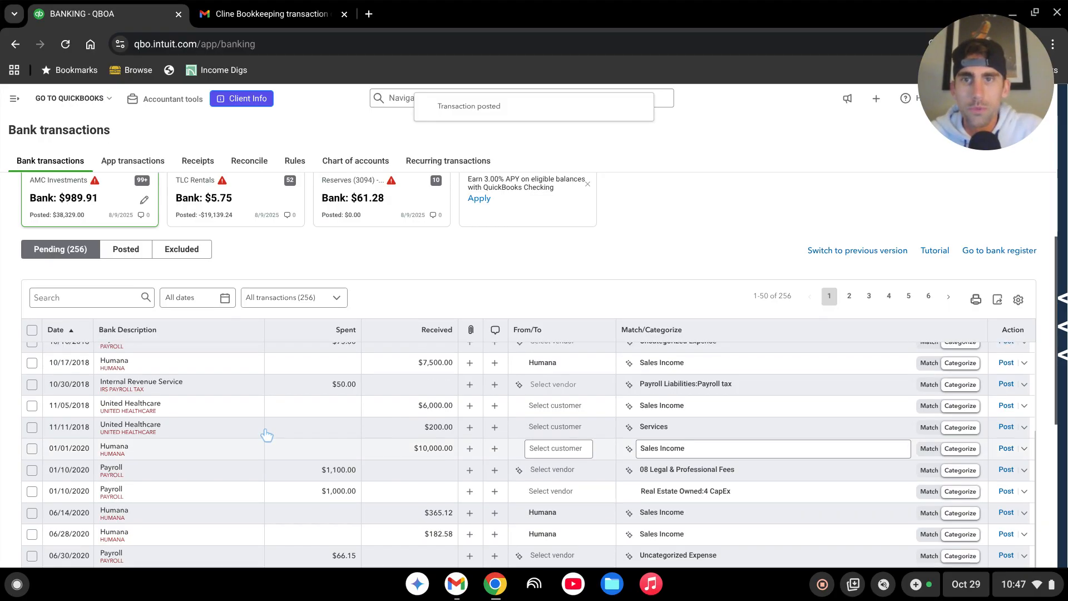
scroll(270, 390, "up", 3)
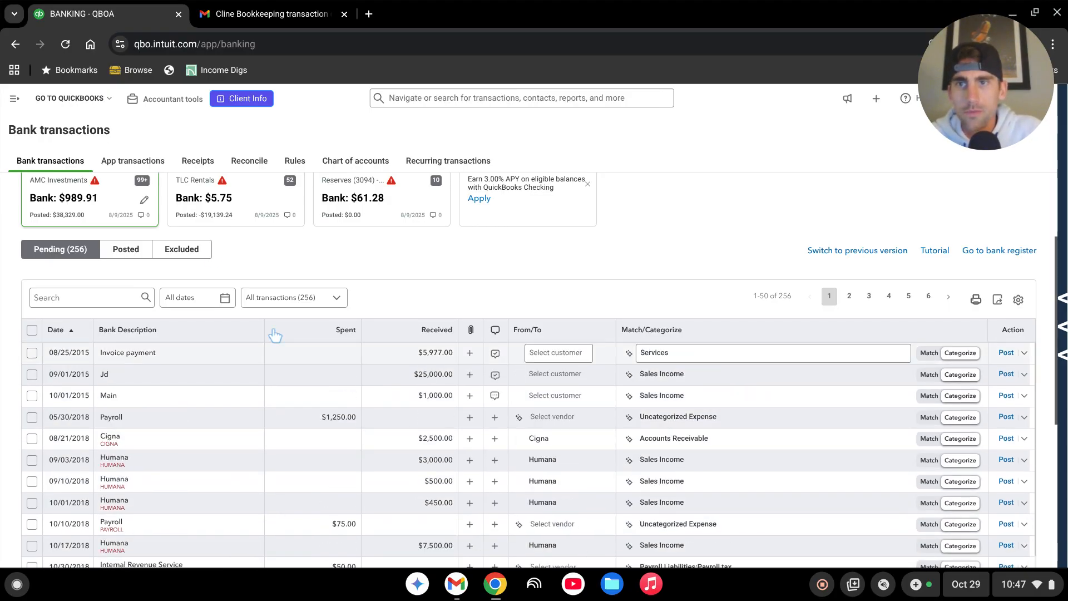
left_click(127, 253)
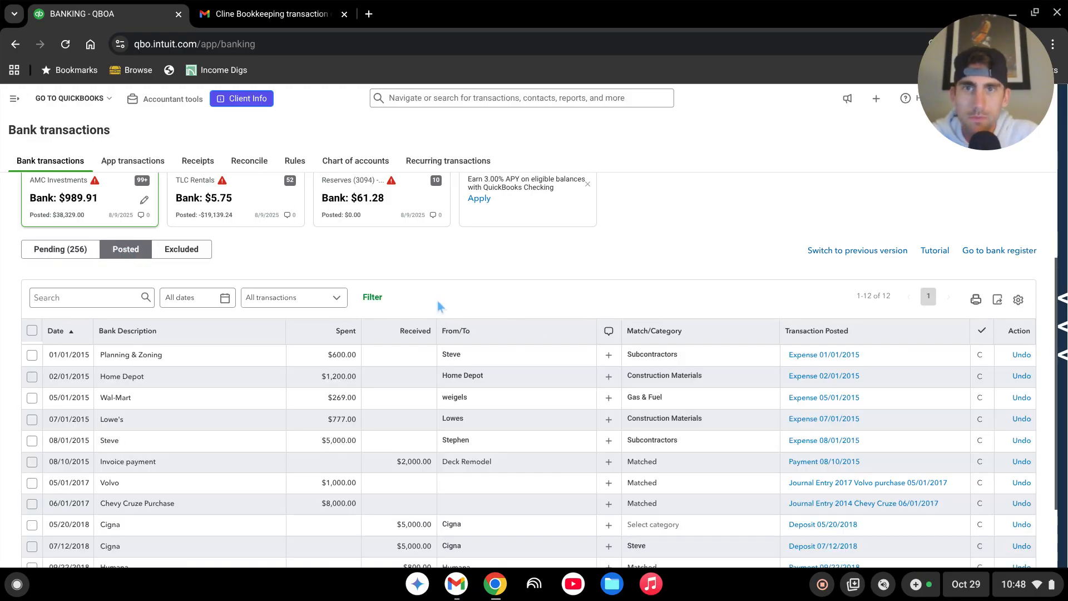
left_click(374, 299)
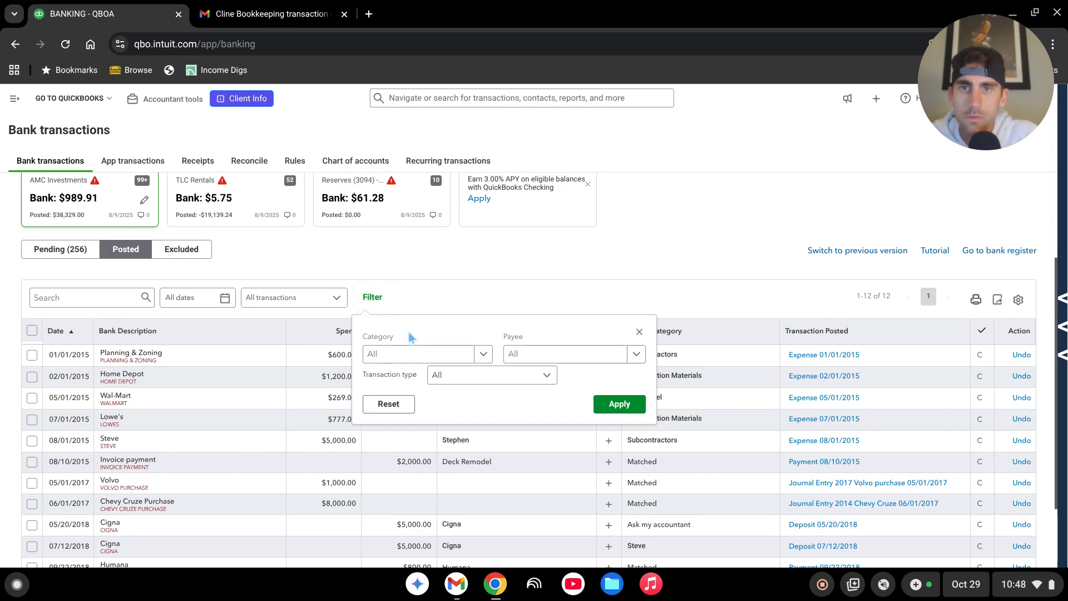
left_click(384, 359)
type("ask")
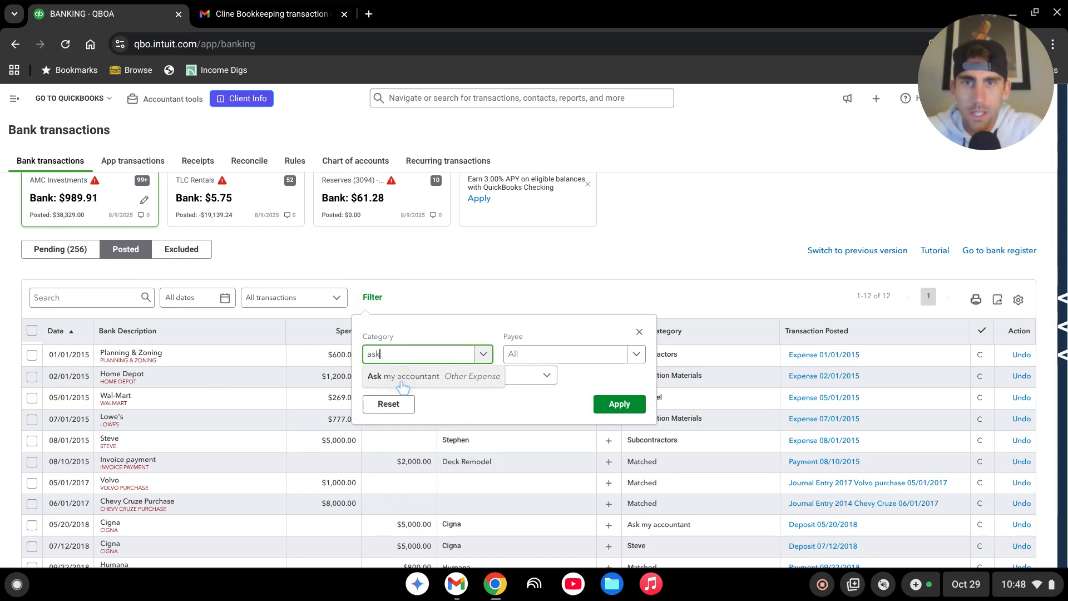
left_click(401, 384)
left_click(619, 405)
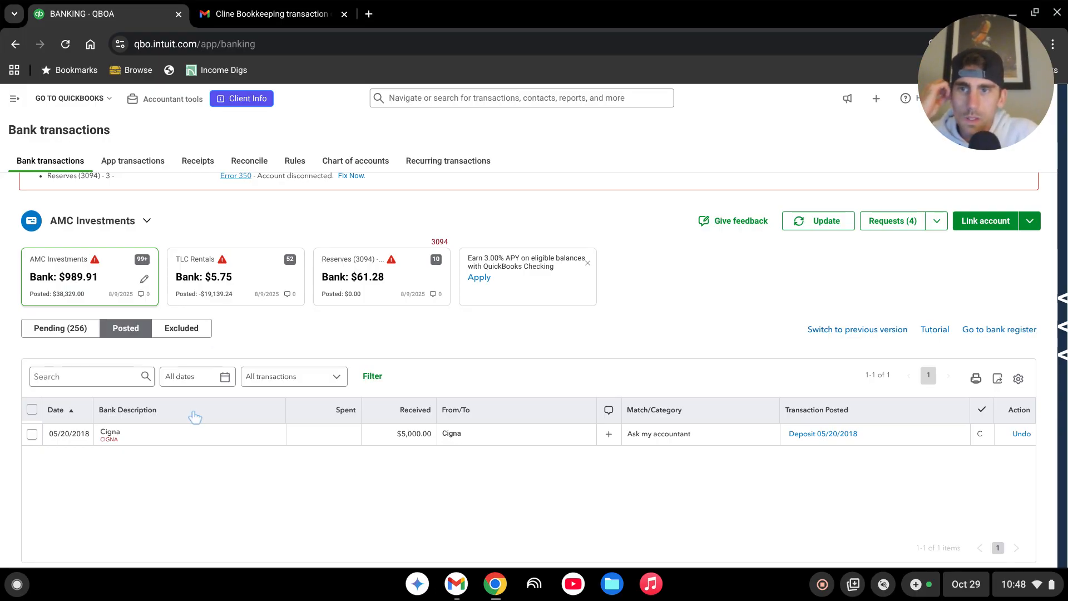
left_click(228, 439)
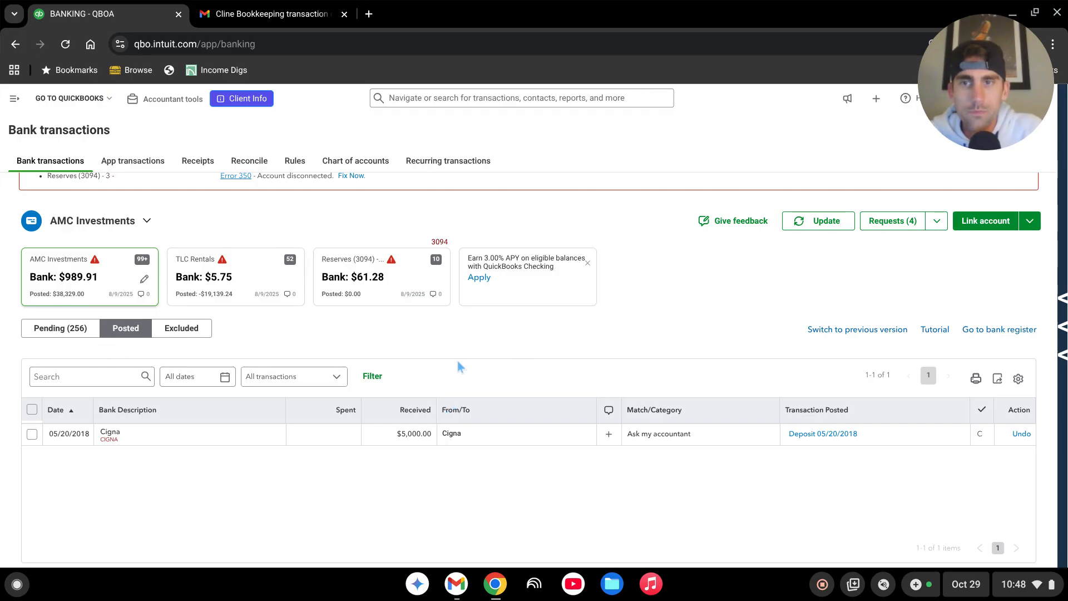
Step: Expand the pending 05/30/2018 Payroll expense and set its account to Ask my accountant
left_click(55, 329)
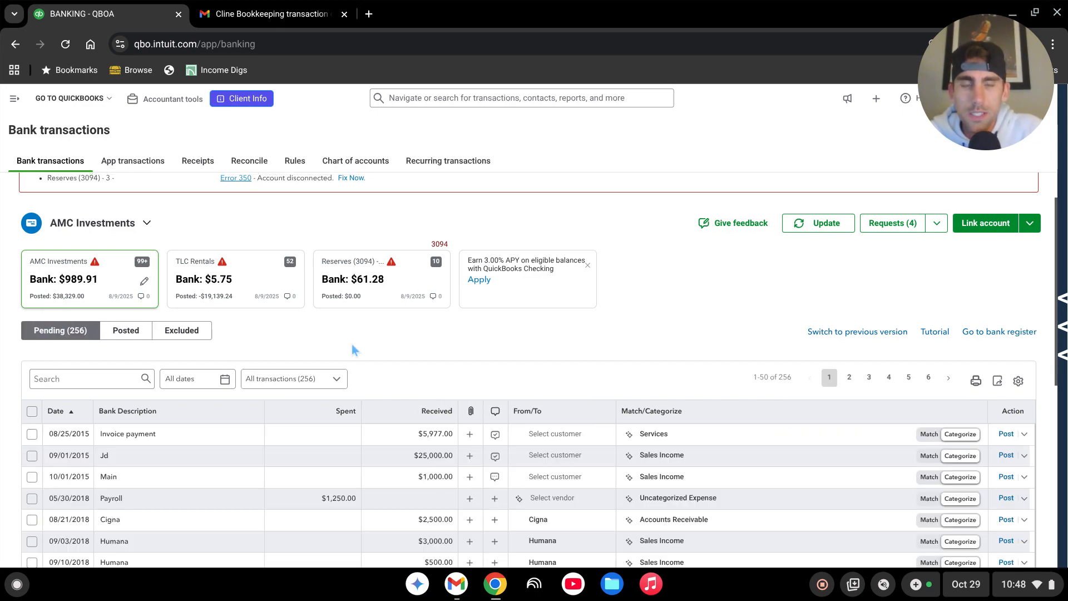
scroll(353, 346, "down", 2)
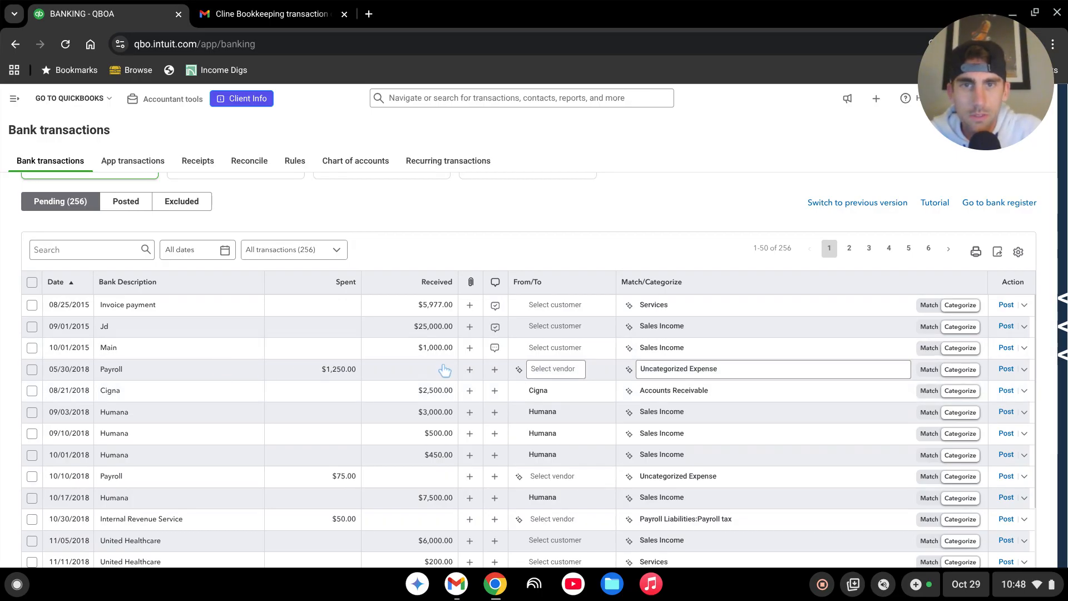
left_click(243, 370)
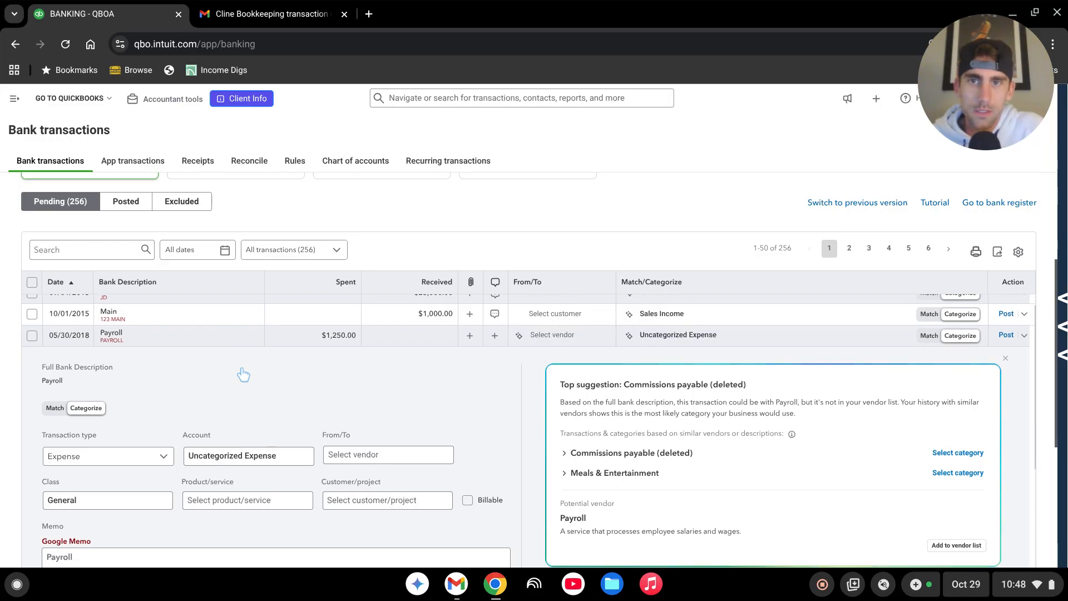
left_click(245, 465)
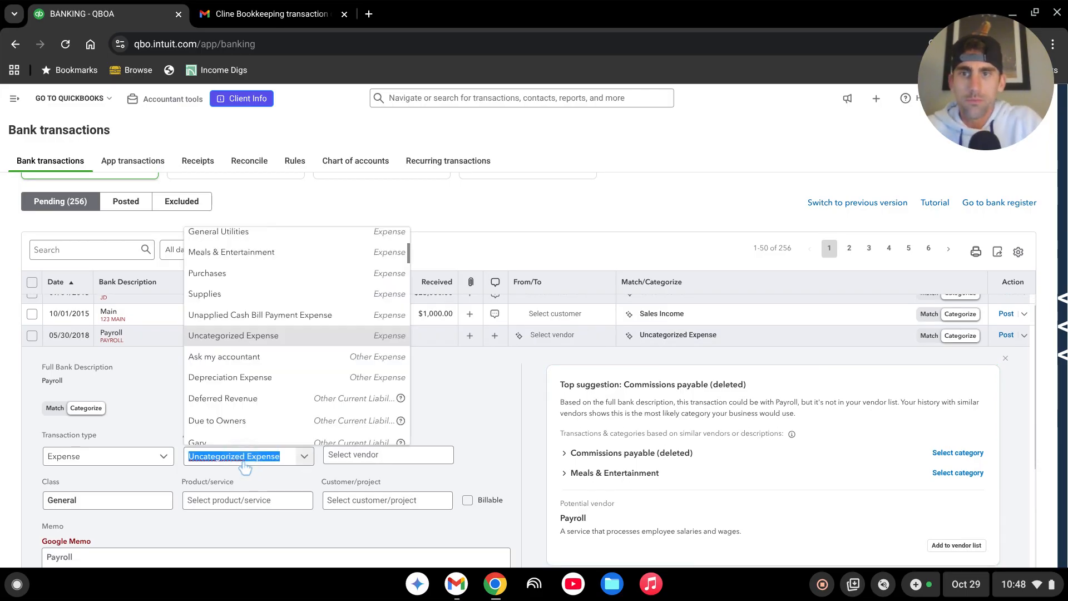
type("ask")
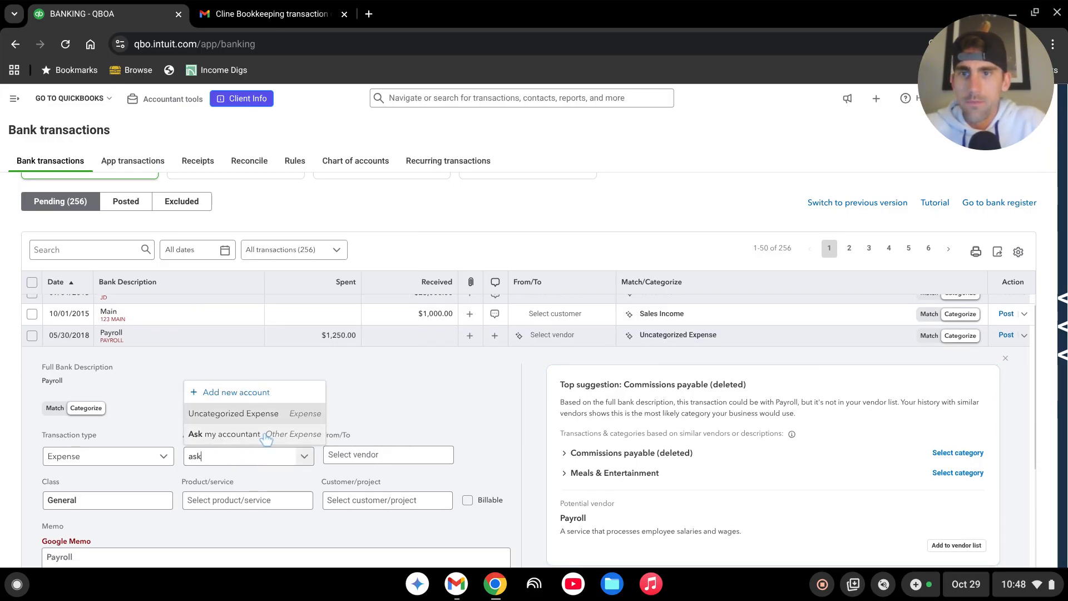
left_click(266, 437)
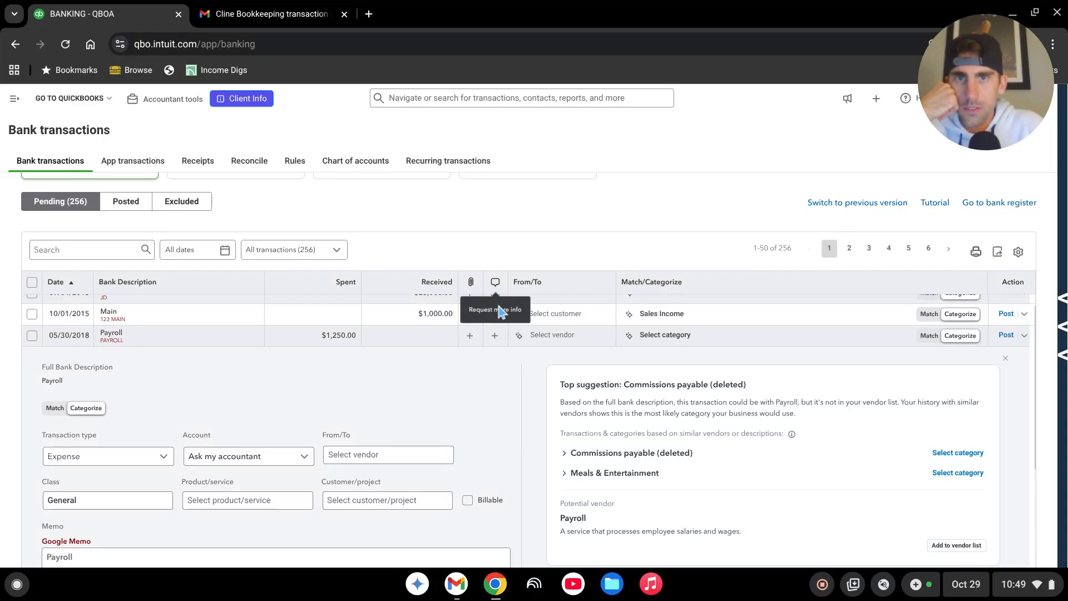
Step: Add the preset "Ask for more info" request to the 05/30/2018 Payroll expense and post the transaction
left_click(495, 336)
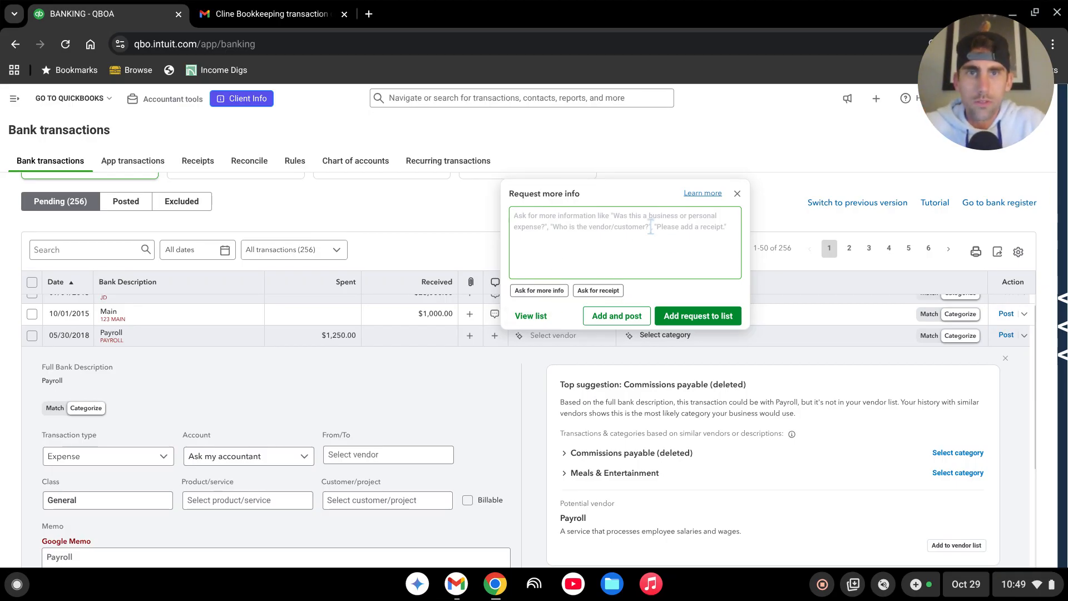
left_click(544, 291)
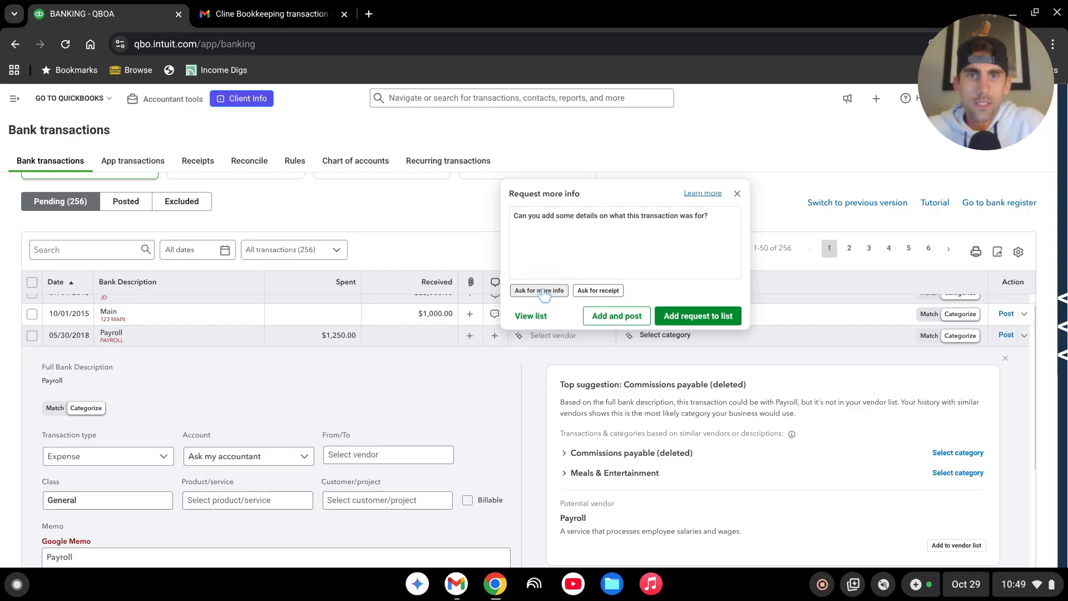
left_click(690, 248)
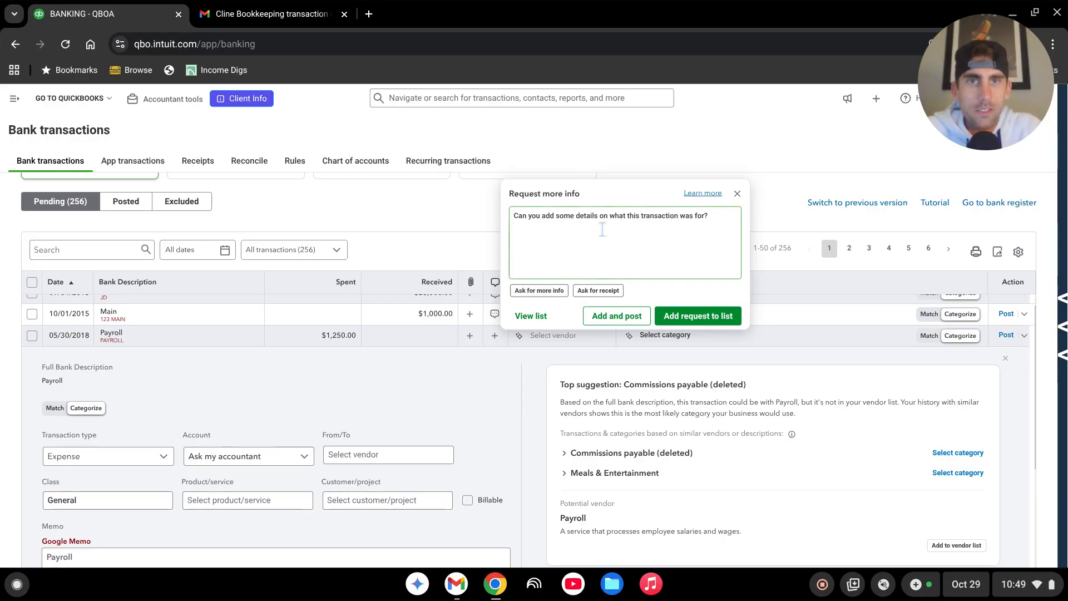
left_click(624, 322)
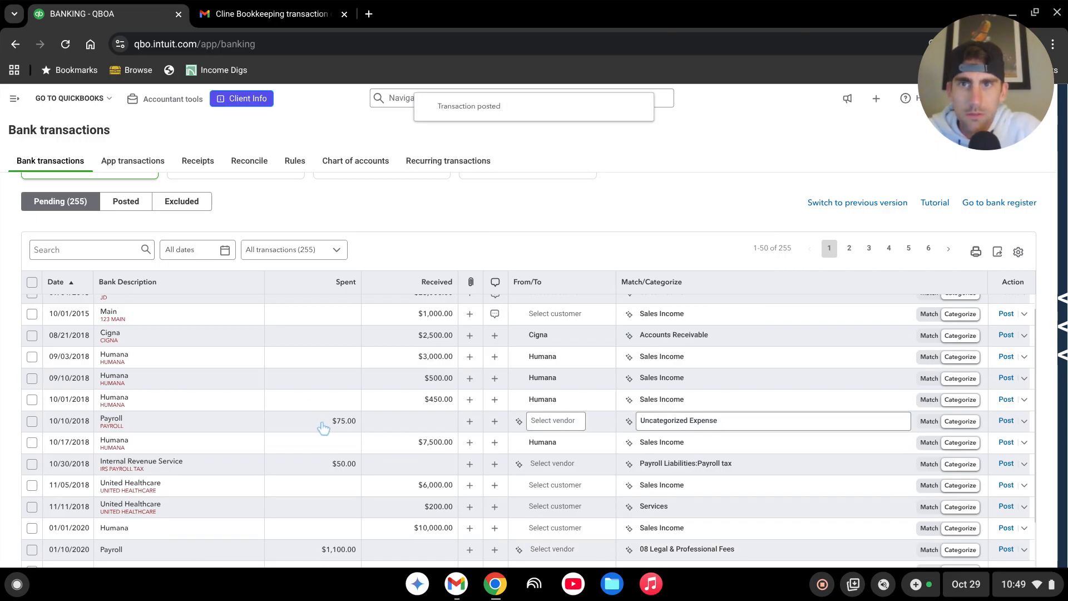
Step: Open the list of client information requests for the bank transactions
scroll(454, 429, "up", 1)
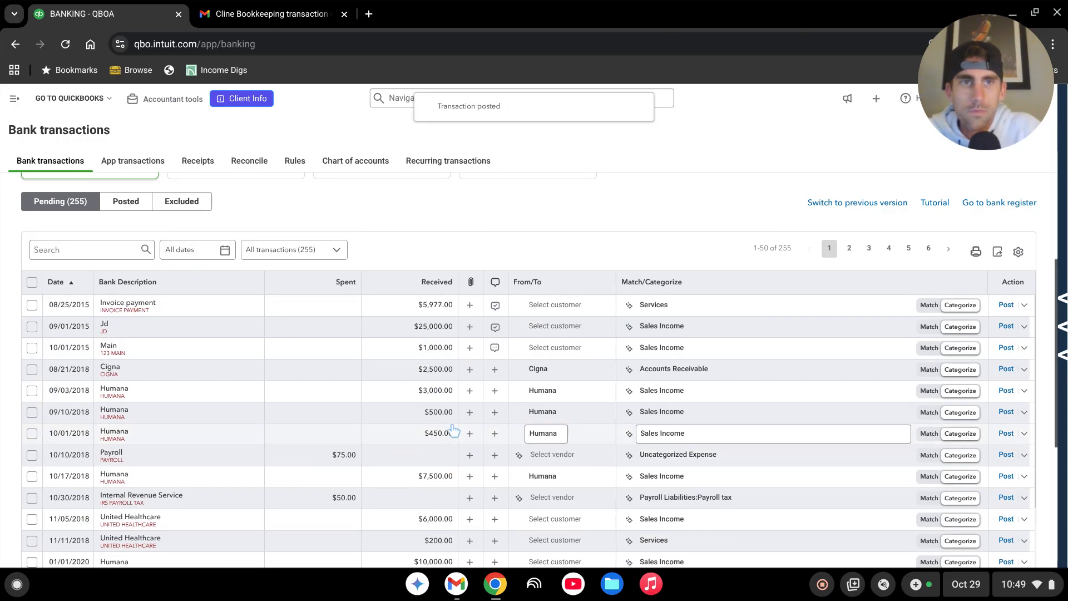
scroll(794, 193, "up", 4)
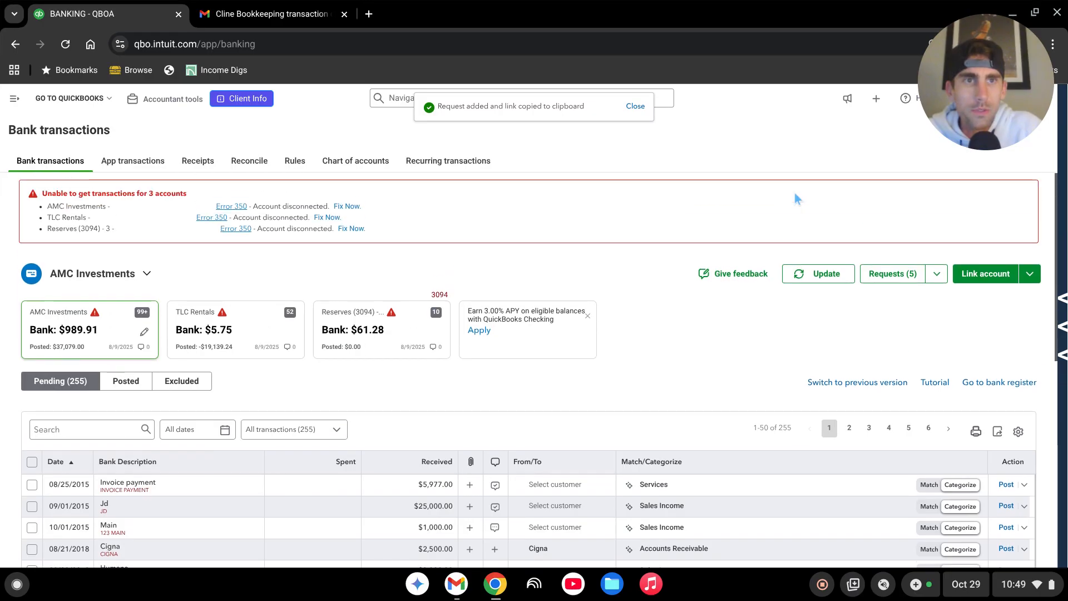
left_click(892, 274)
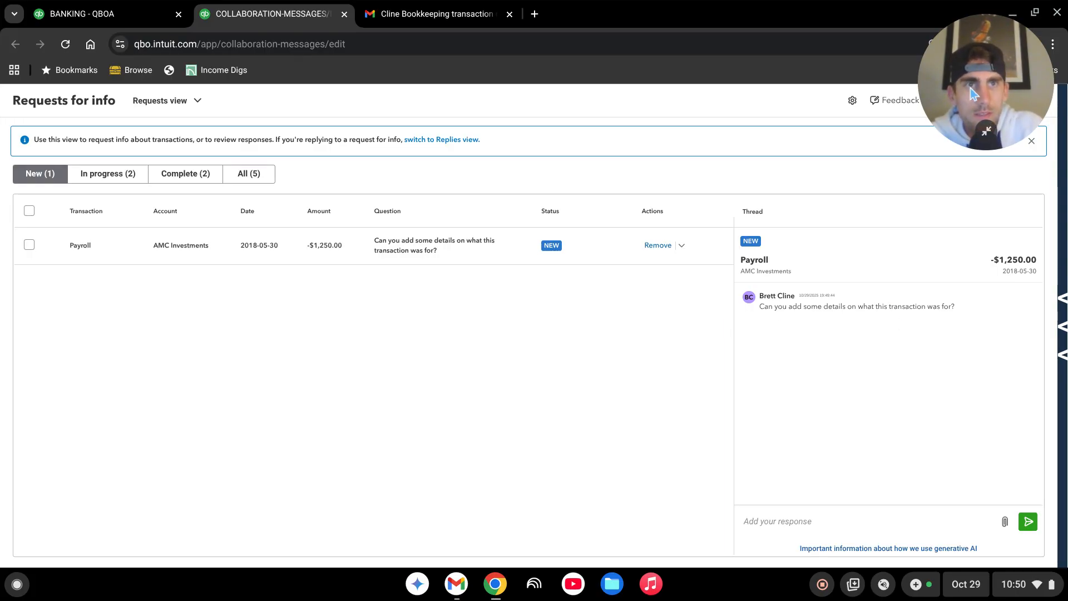
left_click_drag(972, 93, 165, 151)
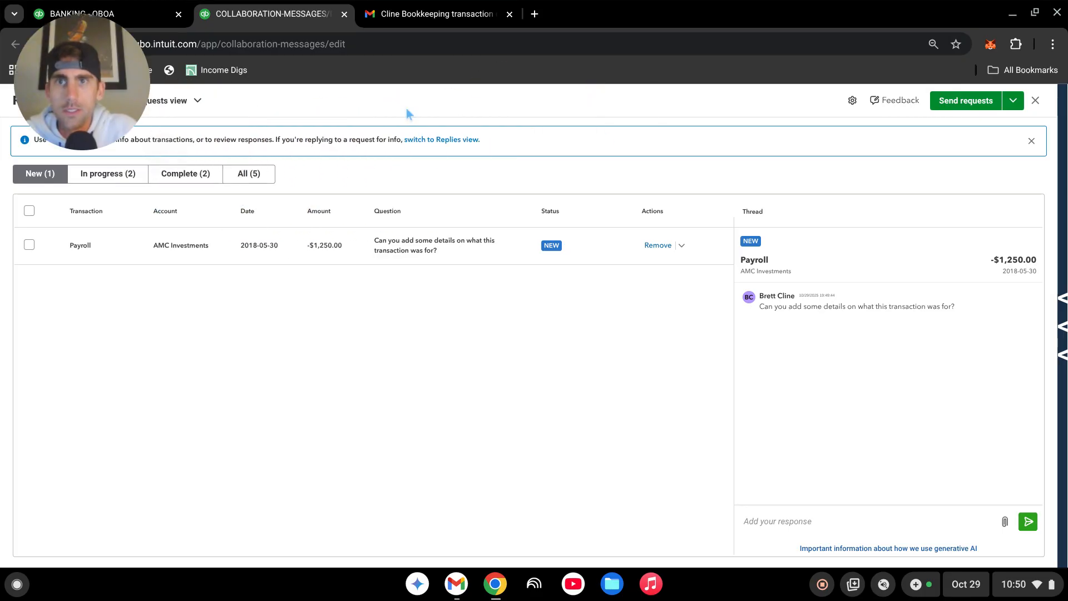
Step: Email the requests to the client's e-mail address with the default message, and allow Intuit Assist to follow up
left_click(961, 106)
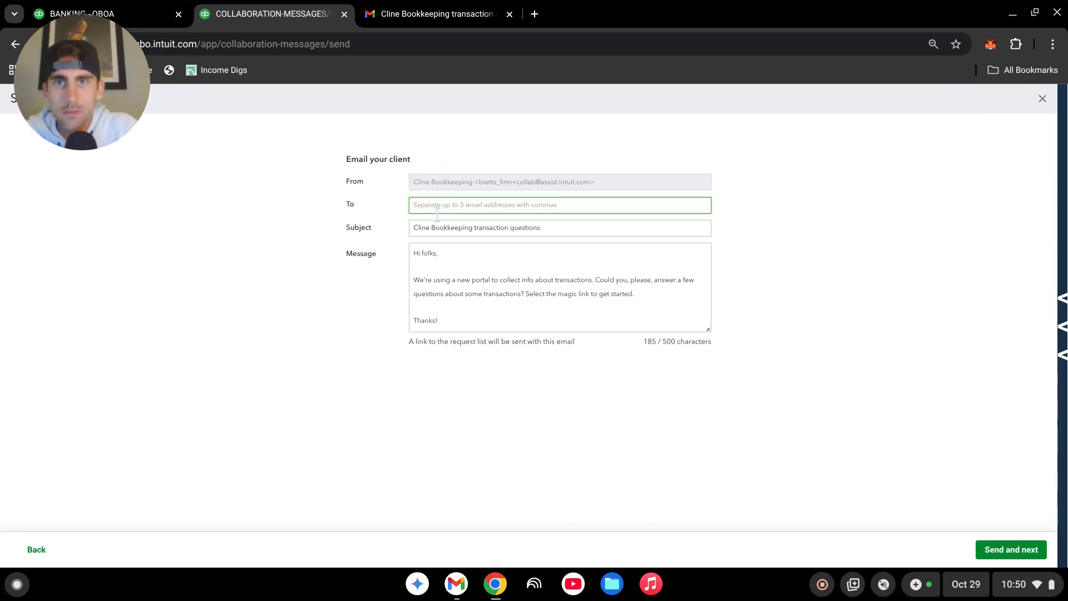
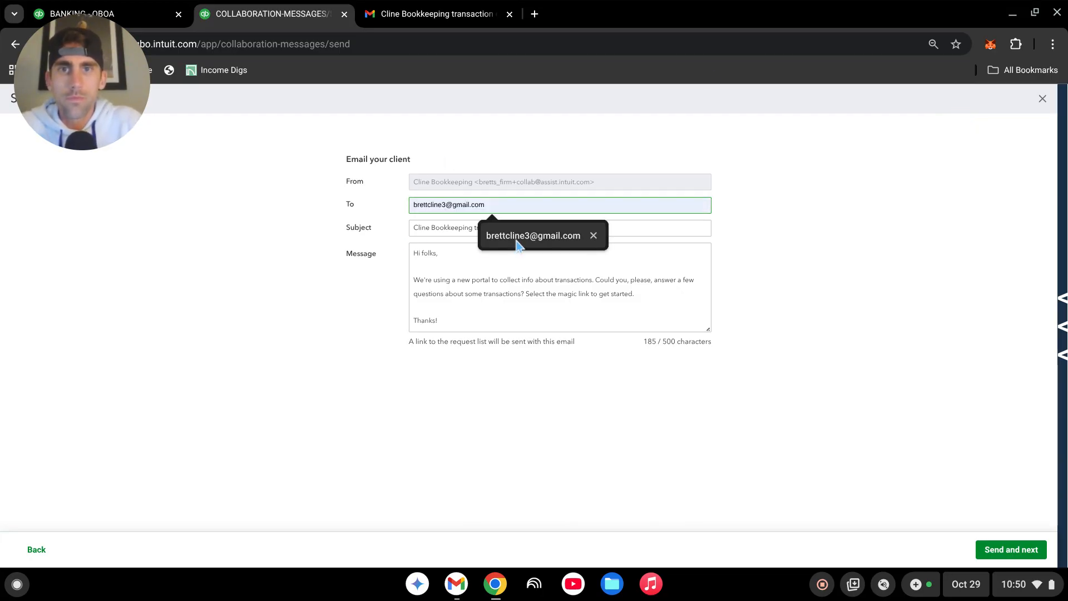
left_click(517, 237)
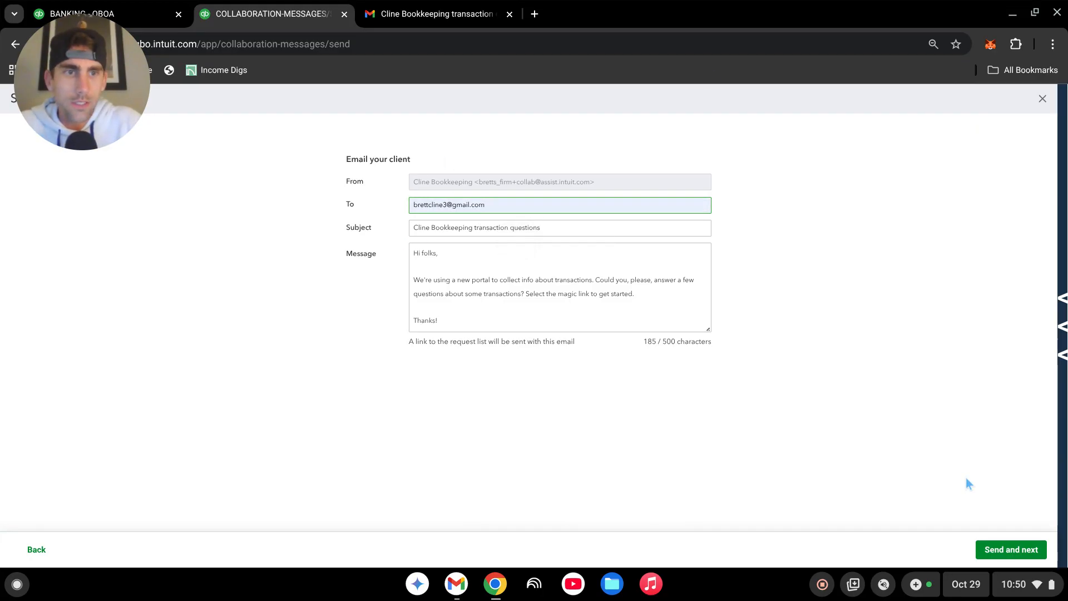
left_click(1011, 550)
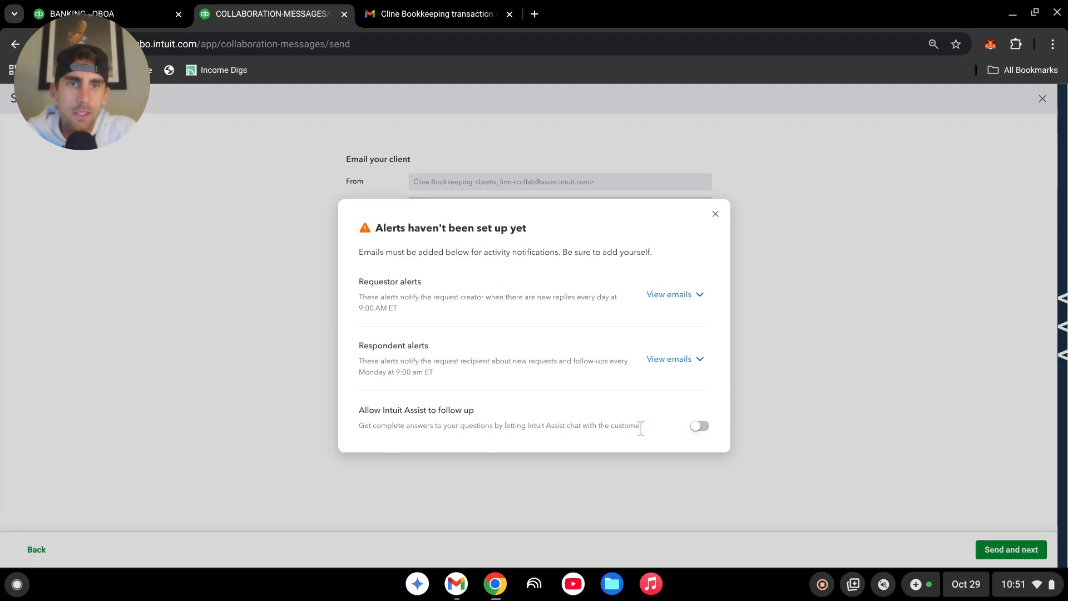
left_click(699, 427)
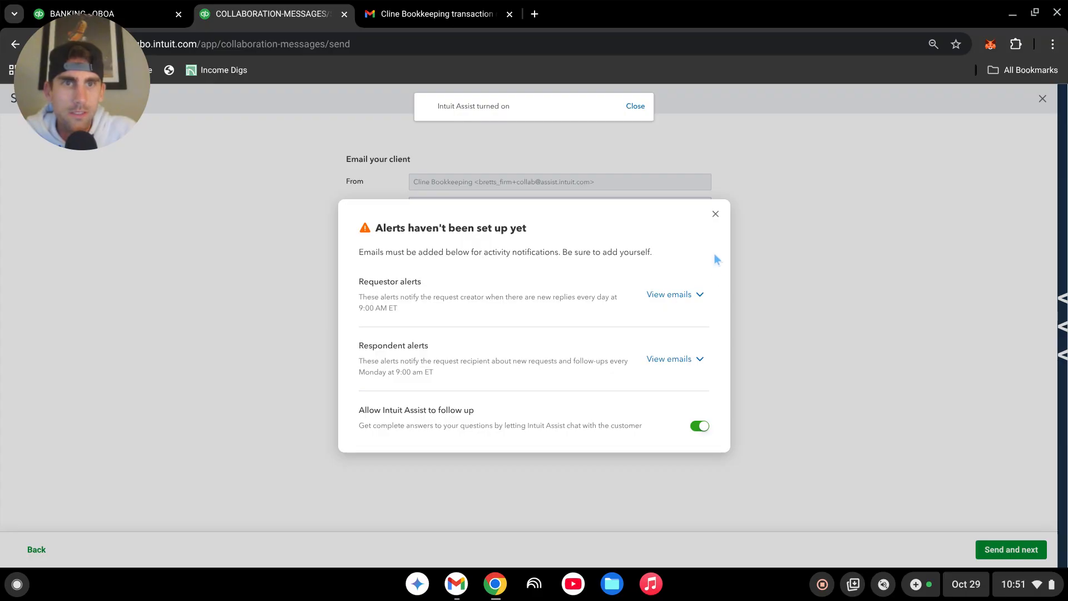
left_click(716, 216)
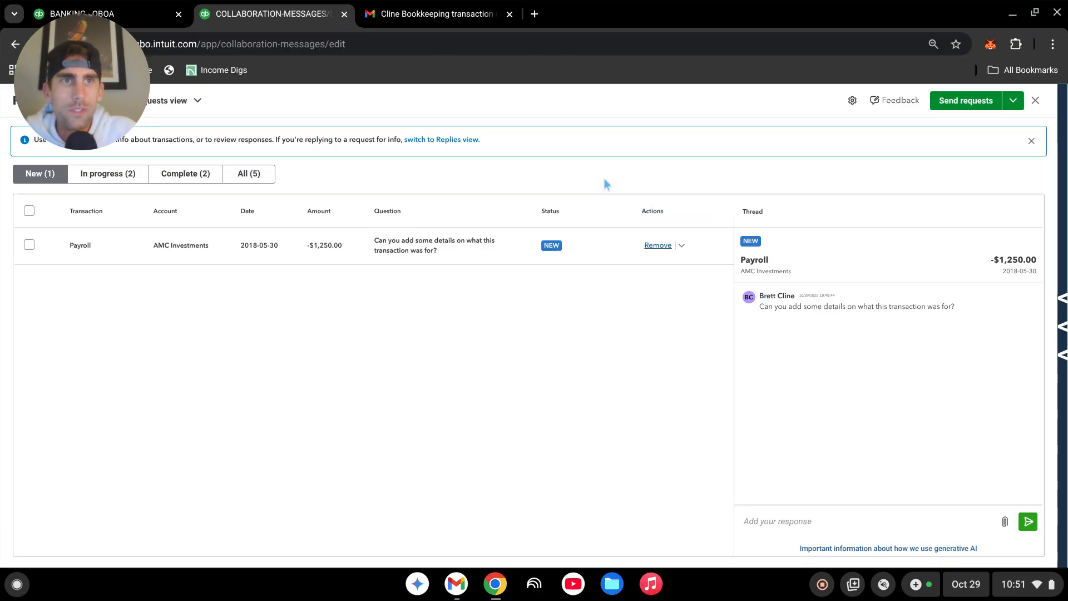
Step: Switch to Gmail, open the portal from the transaction questions email, and answer the Payroll request with "car payment"
left_click(451, 25)
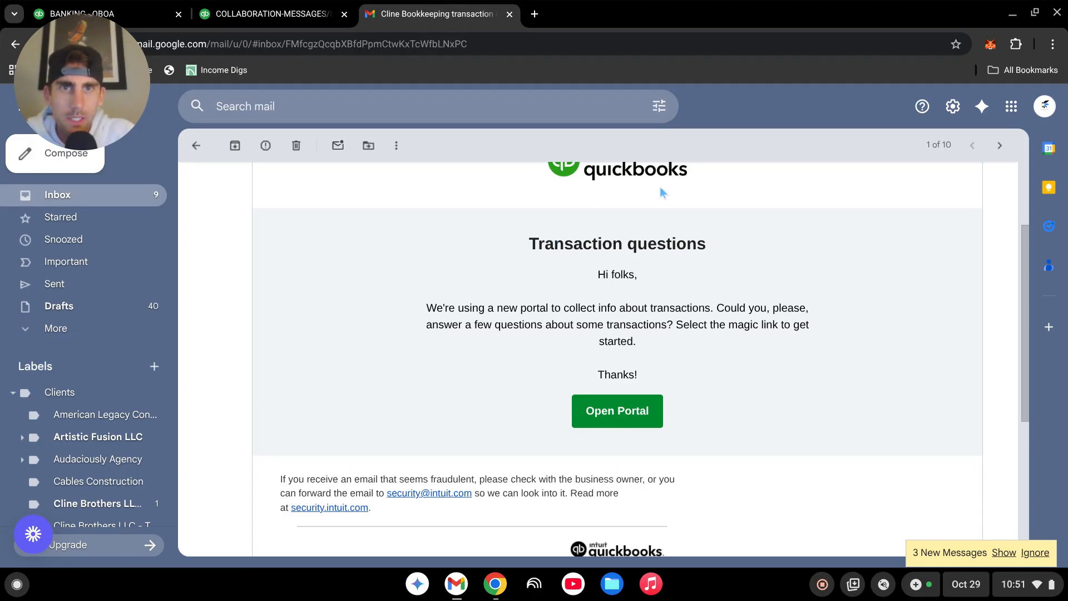
left_click(630, 406)
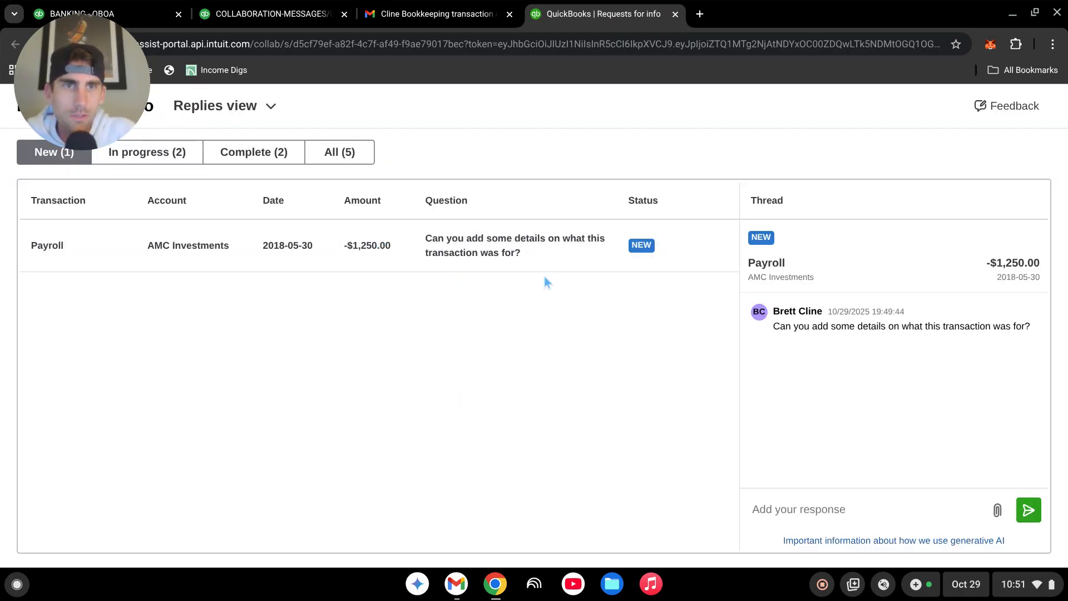
left_click(825, 515)
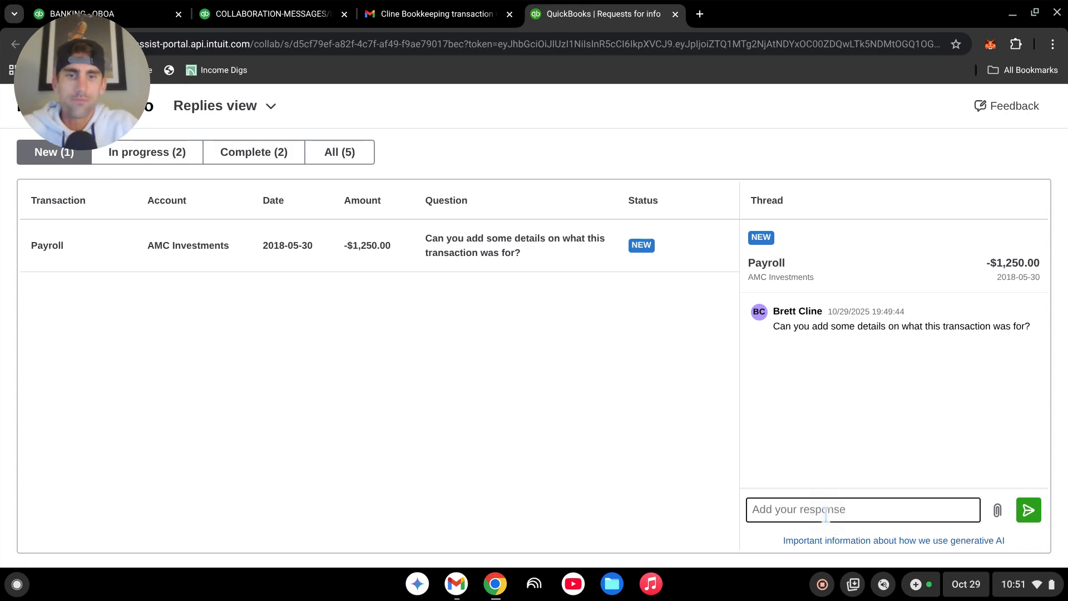
type("car payment")
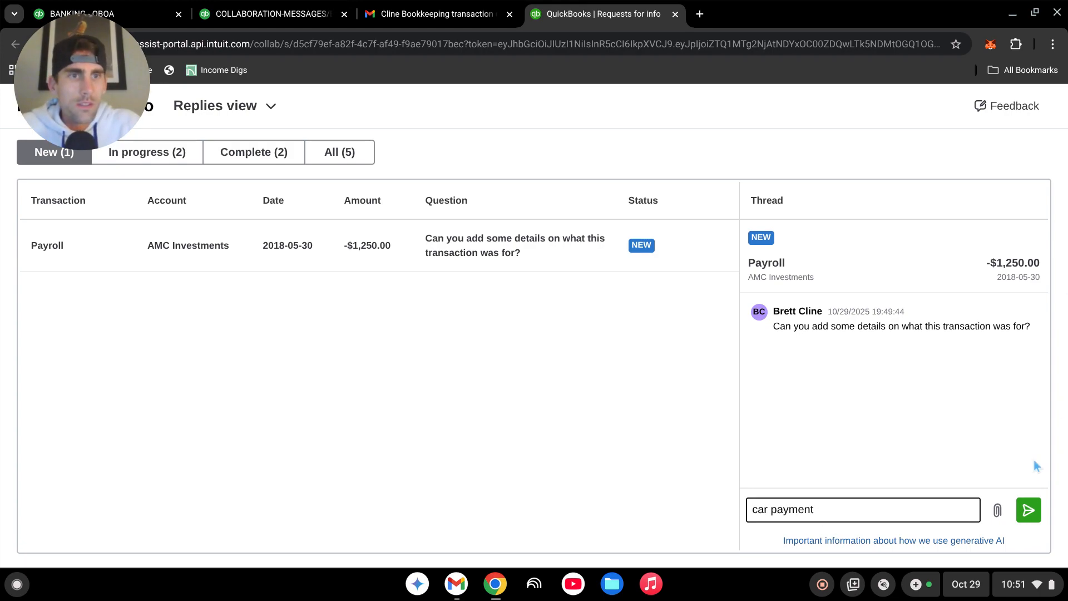
left_click(1028, 510)
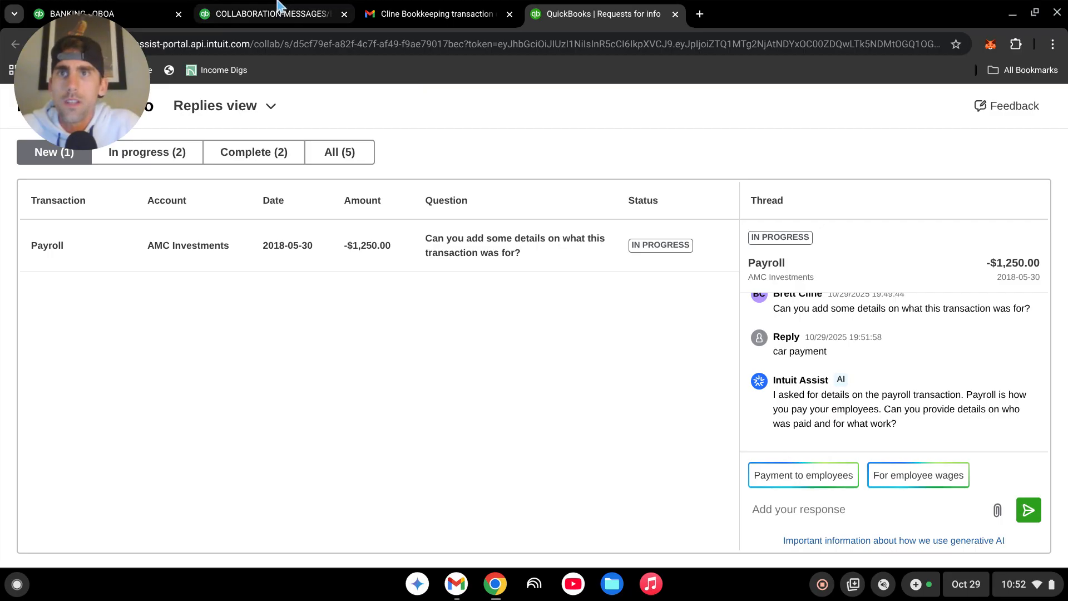
Step: Return to the QuickBooks bank transactions and filter the posted ones by the category Ask my accountant
left_click(148, 12)
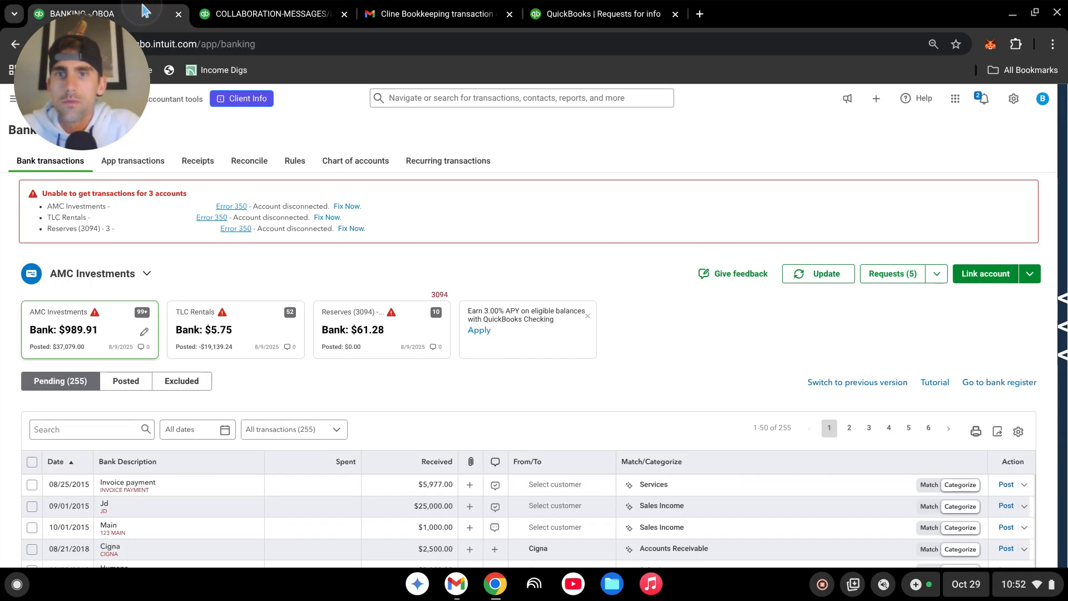
scroll(420, 410, "down", 1)
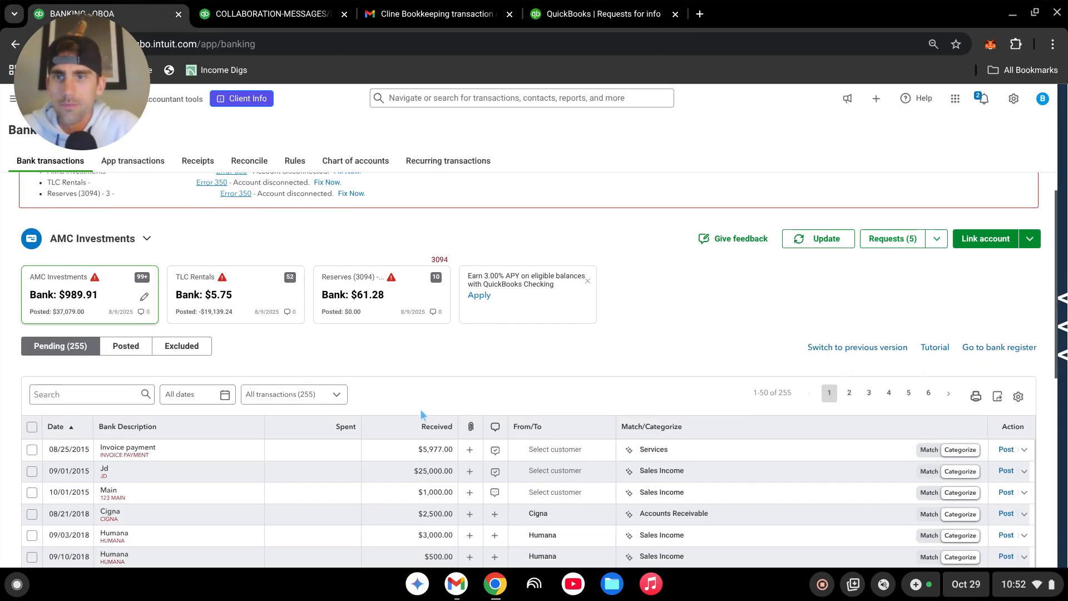
left_click(128, 346)
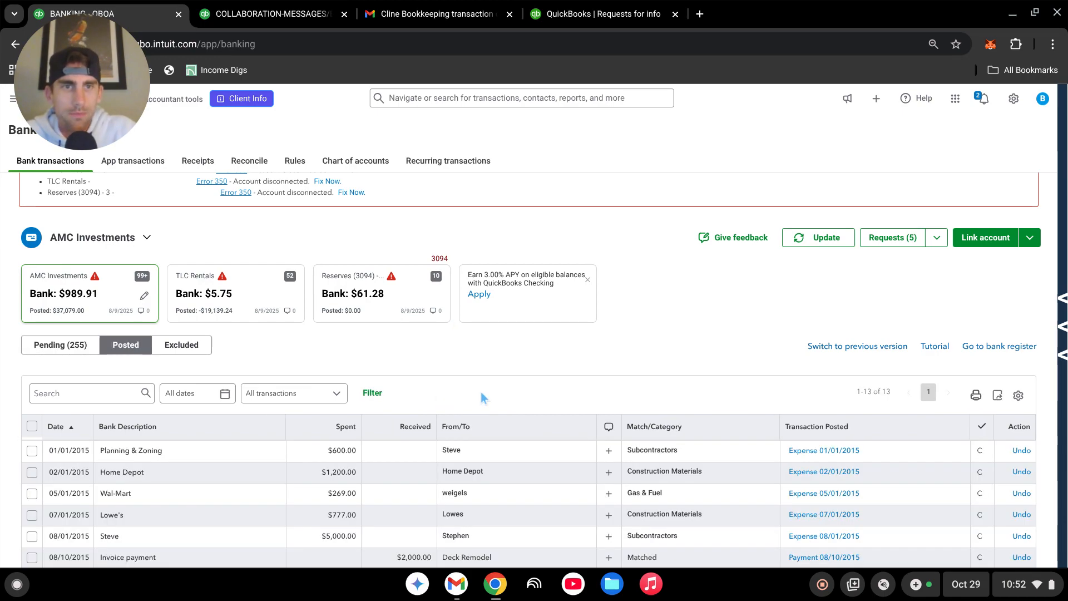
scroll(481, 392, "down", 1)
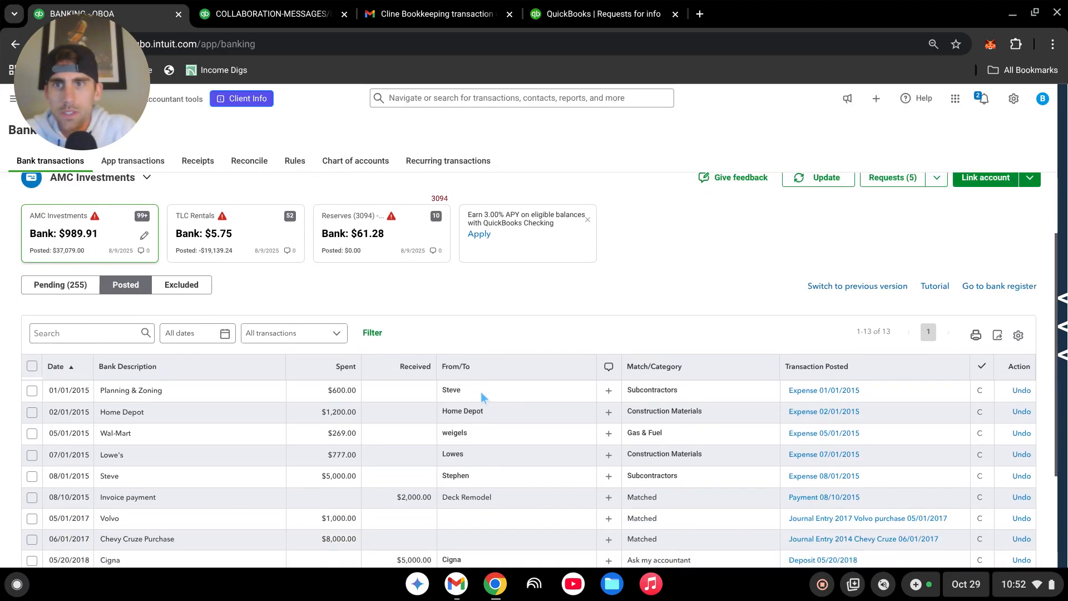
left_click(373, 333)
left_click(399, 394)
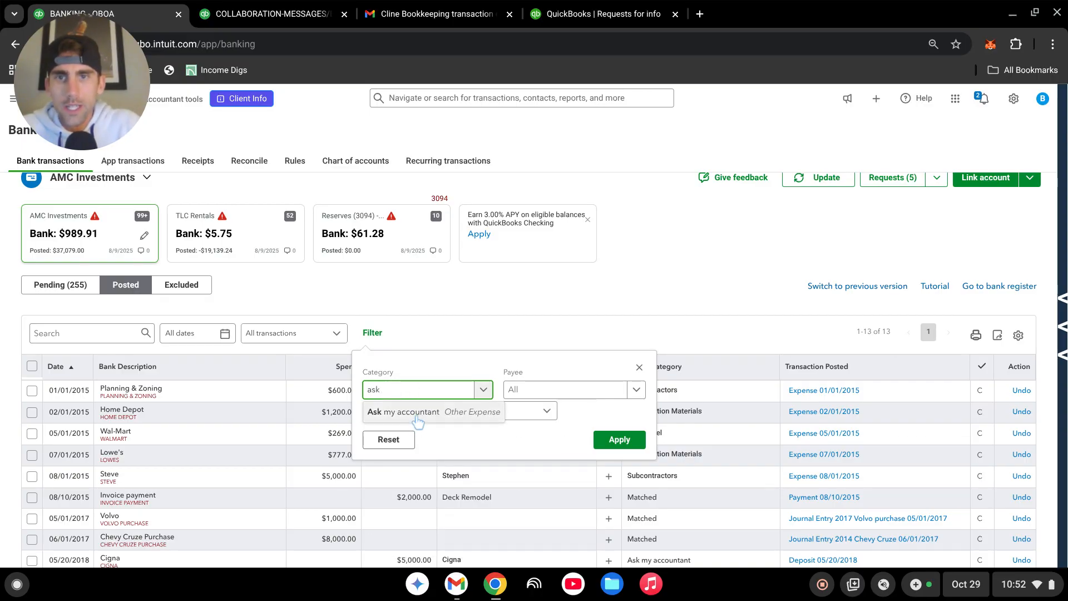
left_click(414, 412)
left_click(618, 440)
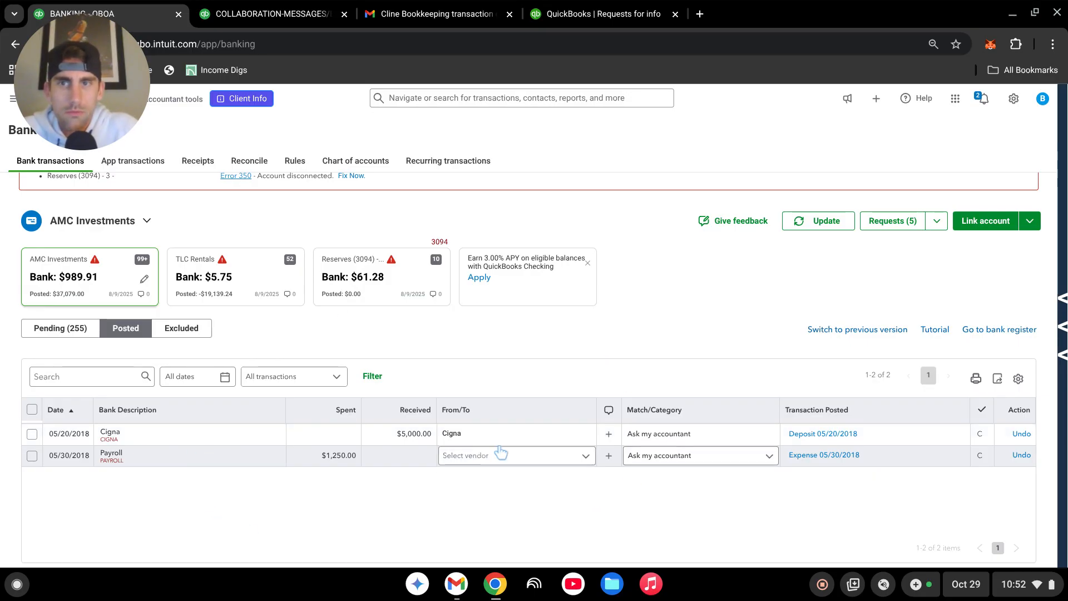
Step: Add an "Ask for more info" request to the posted 05/30/2018 Payroll expense and check its message thread
left_click(608, 455)
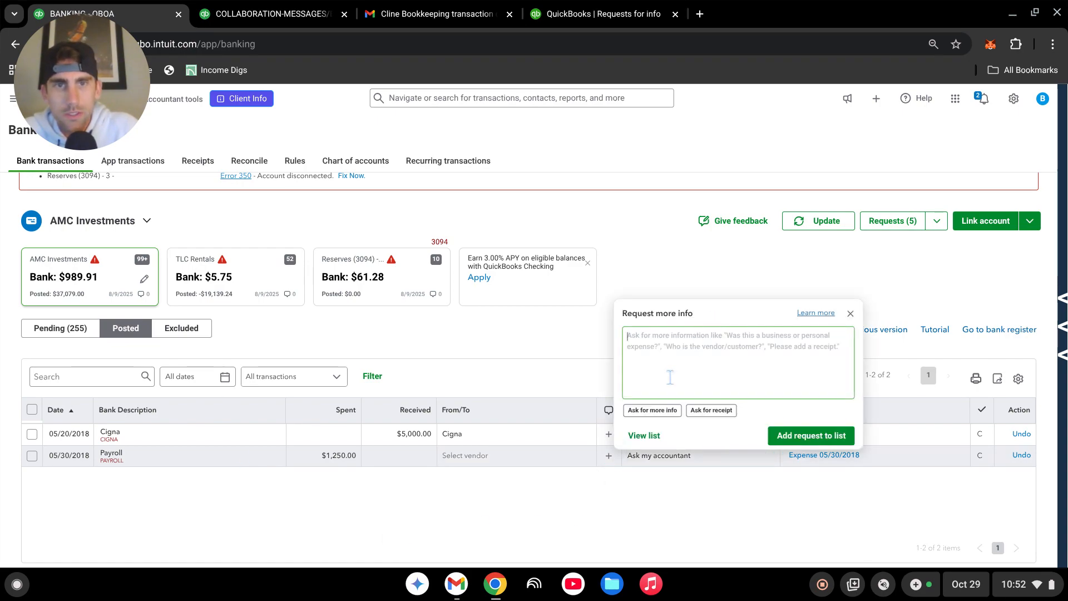
left_click(671, 410)
left_click(811, 436)
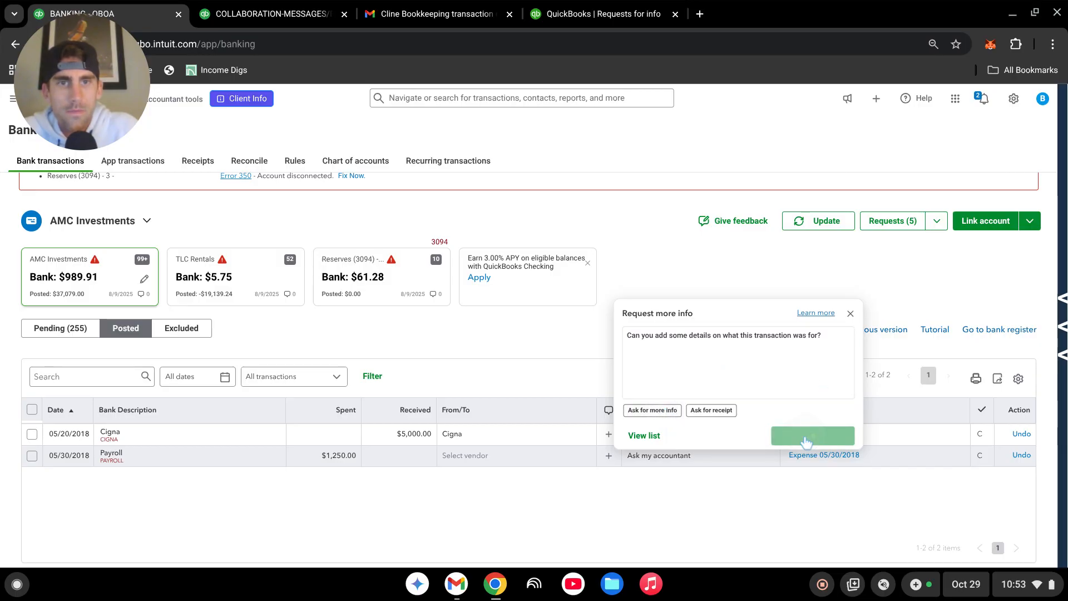
left_click(609, 456)
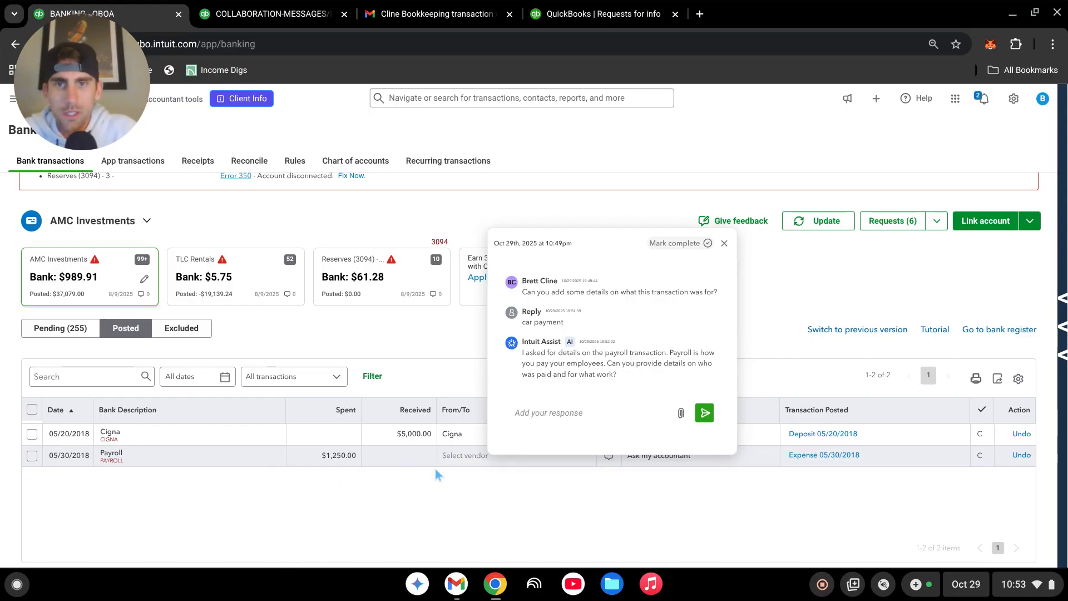
left_click(437, 513)
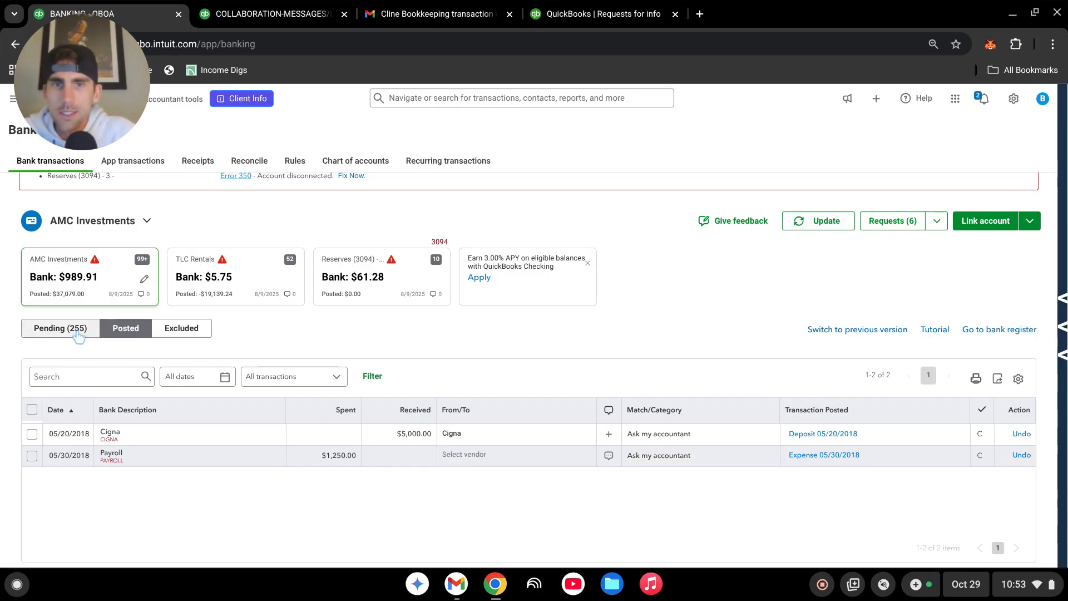
Step: Reread the message thread on the posted 05/30/2018 Payroll expense and look through the pending AMC Investments transactions
left_click(608, 455)
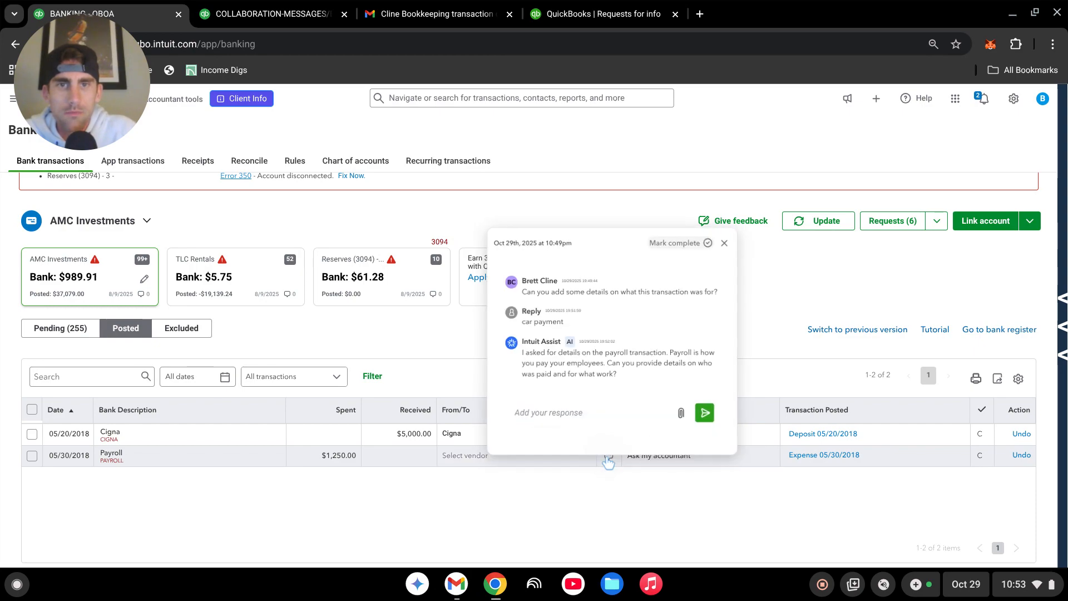
left_click(591, 517)
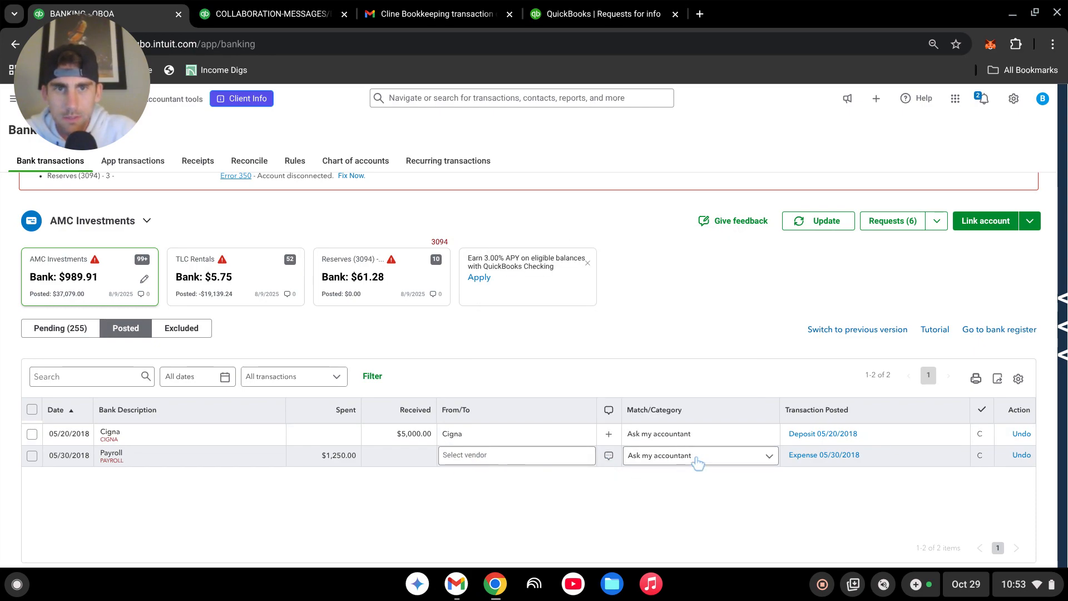
left_click(46, 329)
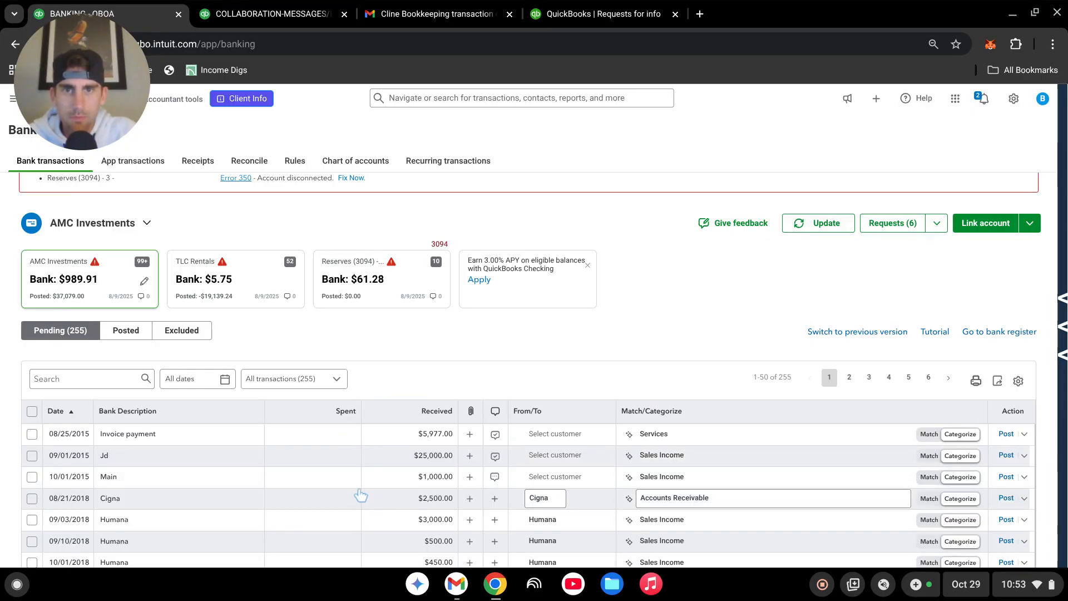
scroll(360, 492, "down", 1)
scroll(361, 492, "up", 1)
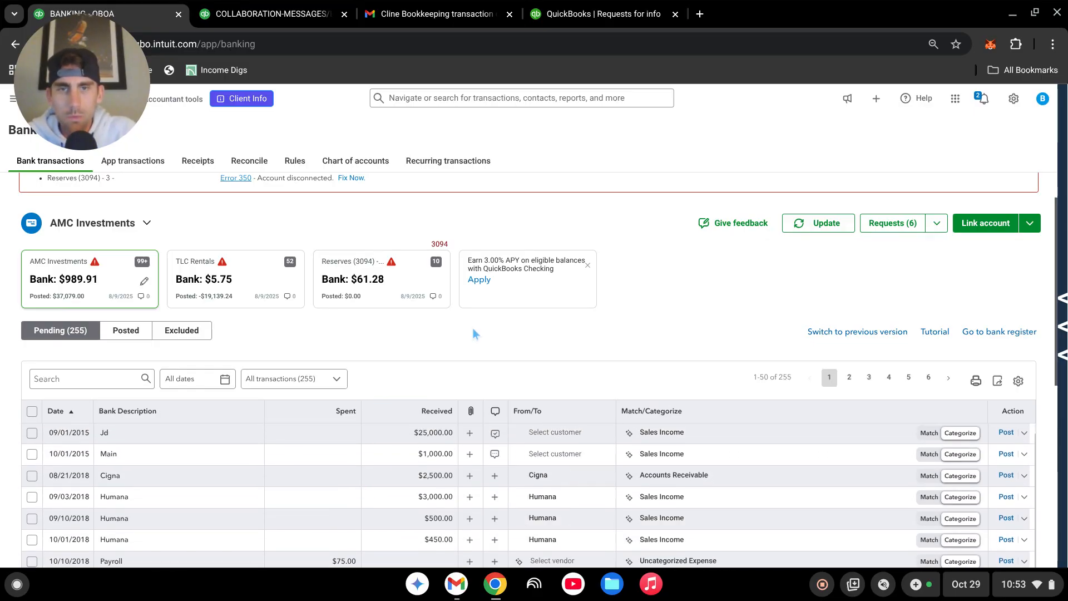
scroll(384, 463, "up", 1)
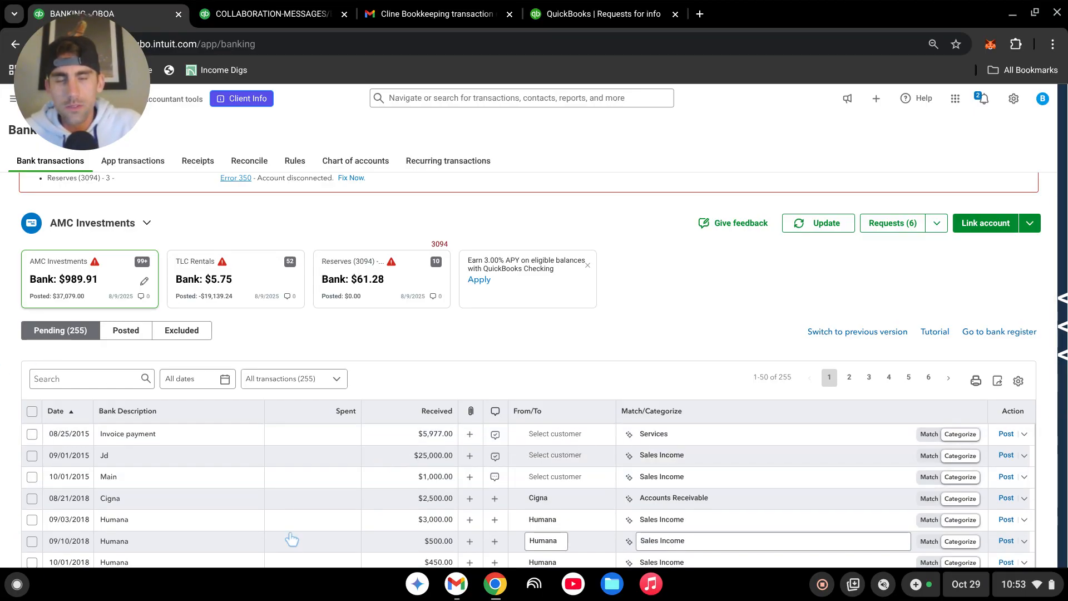
scroll(352, 467, "down", 1)
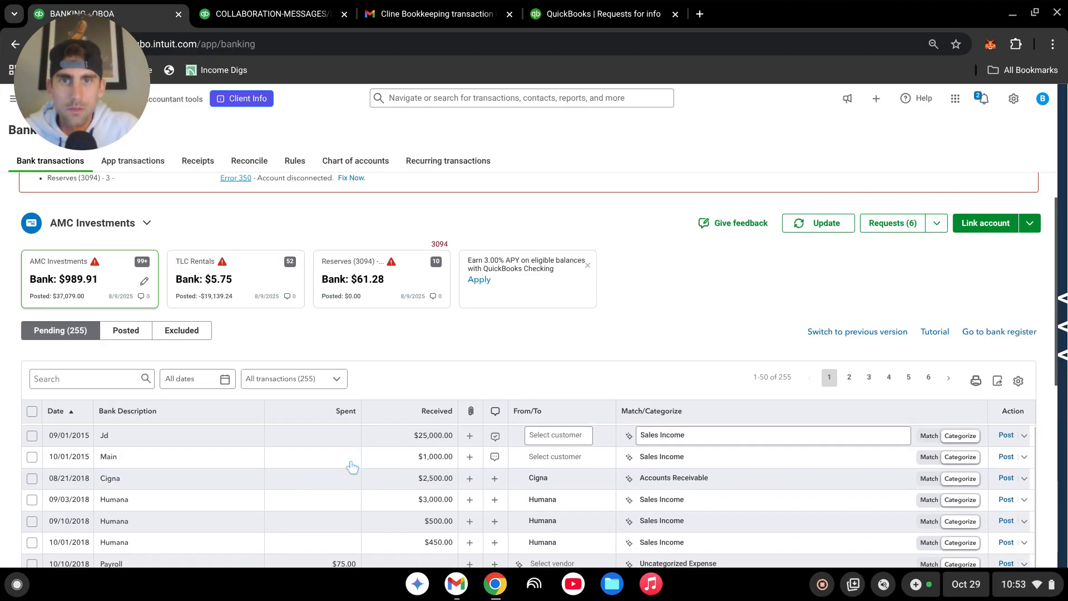
scroll(352, 468, "up", 1)
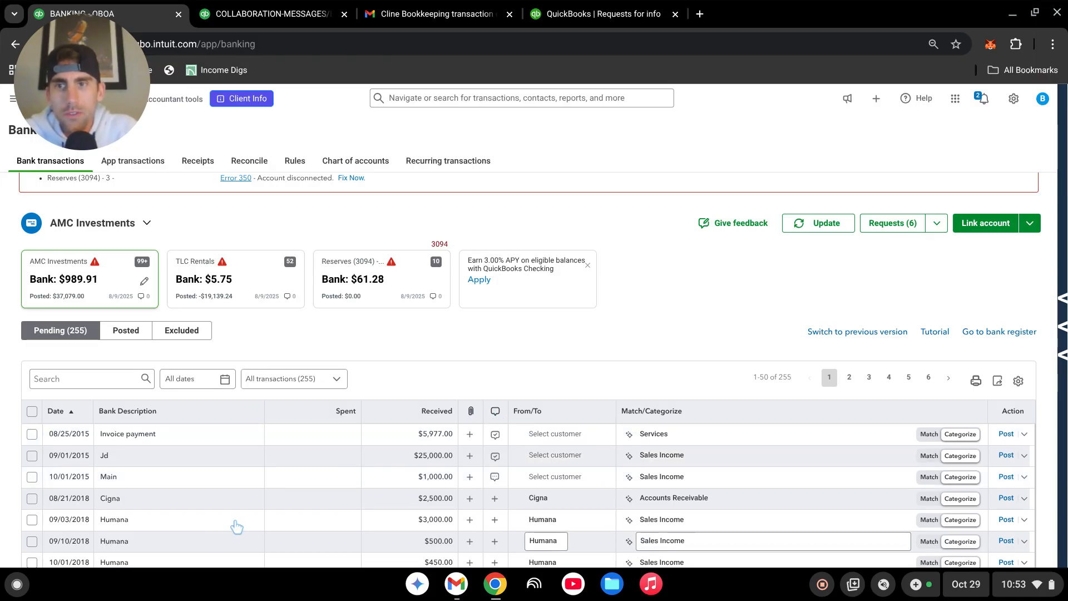
Step: Sort the pending transactions by their information requests, reverse the sort order, and look through the list
left_click(495, 415)
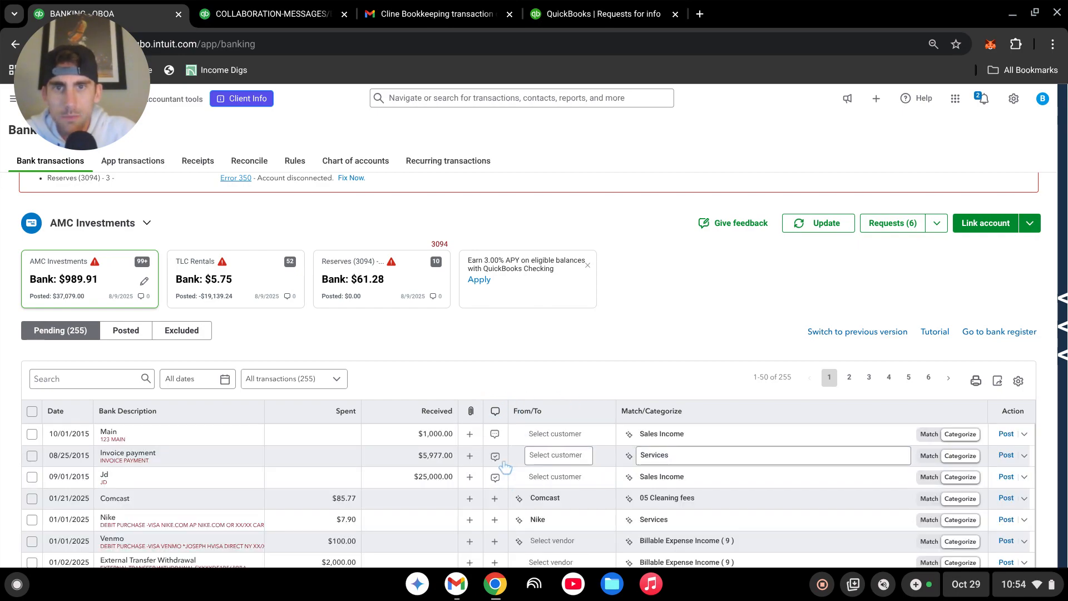
left_click(496, 416)
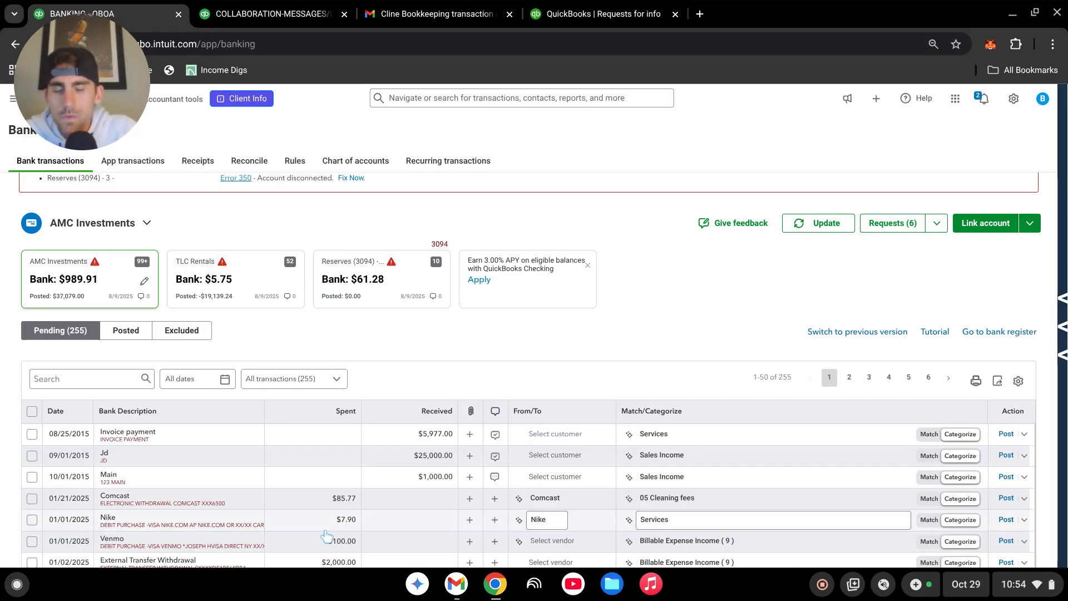
scroll(327, 535, "down", 1)
scroll(327, 535, "up", 1)
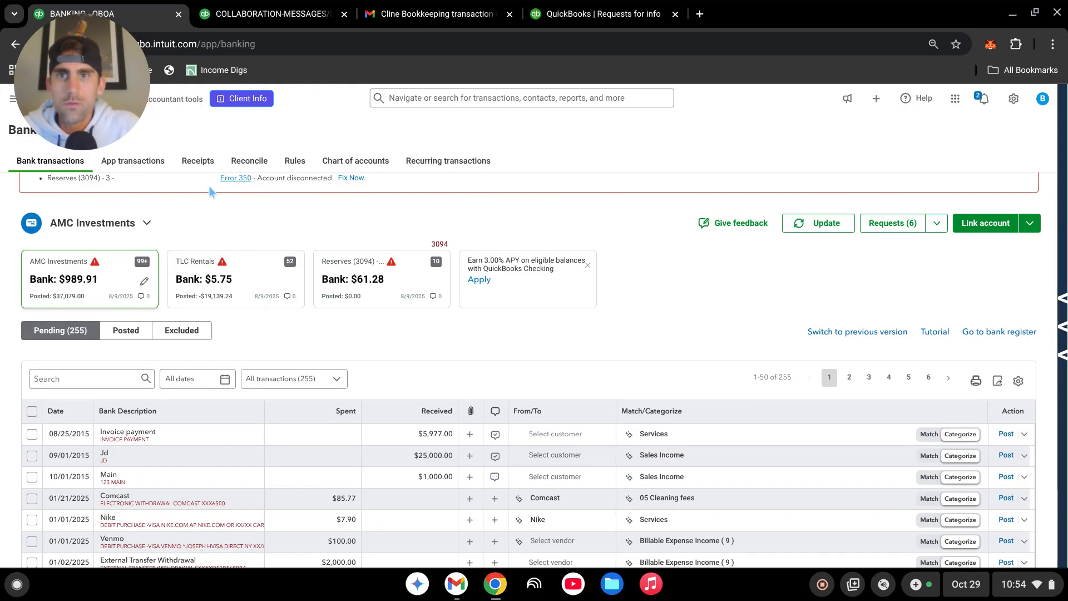
Step: Find the Ask my accountant account in the chart of accounts by filtering for "ask", and run its report
left_click_drag(75, 46, 581, 147)
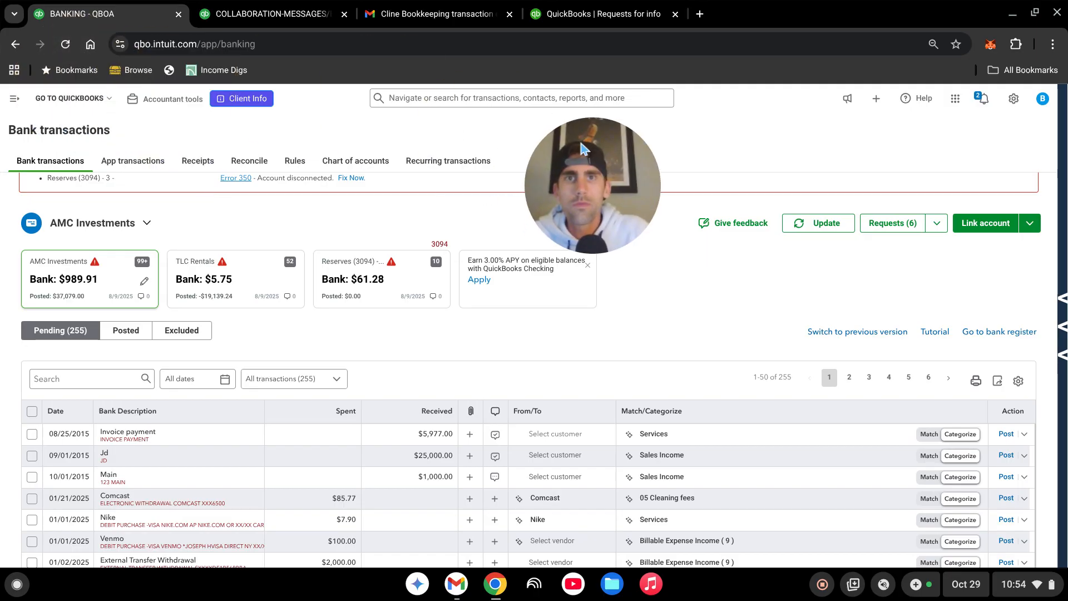
left_click(14, 99)
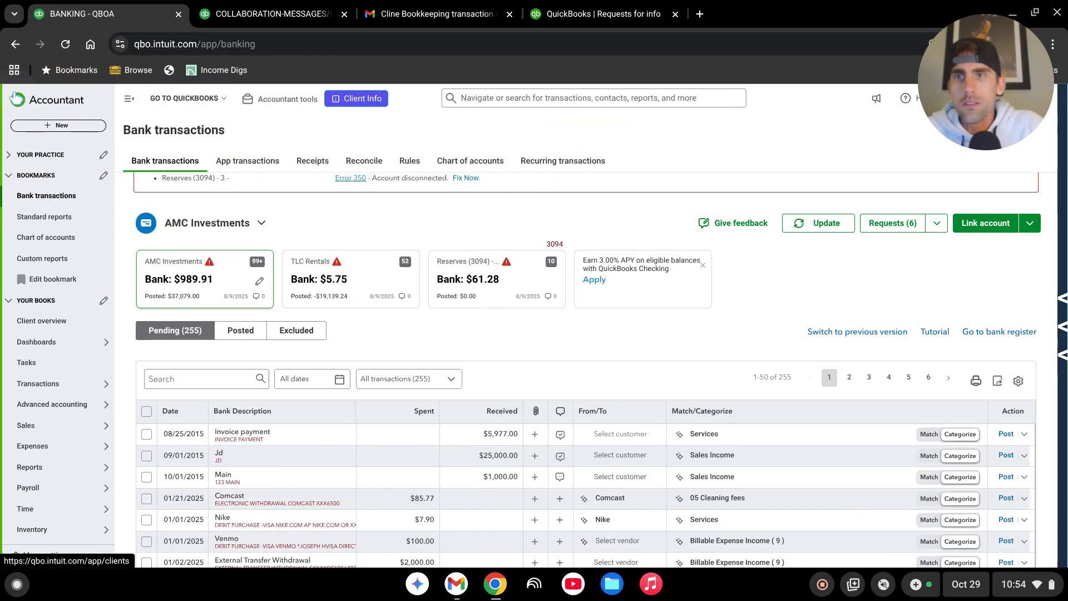
left_click(62, 241)
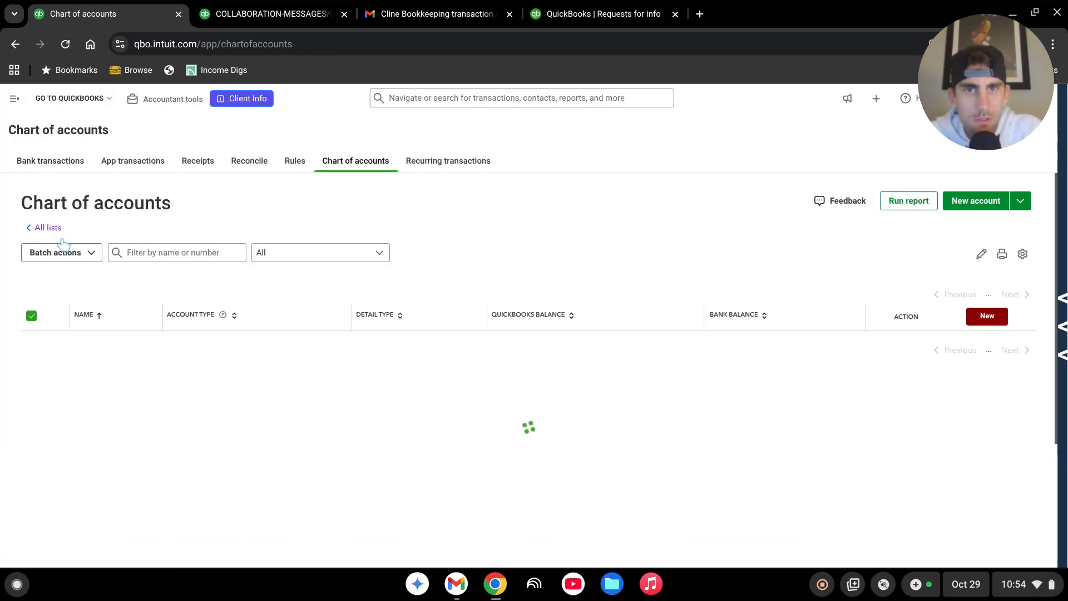
left_click(172, 252)
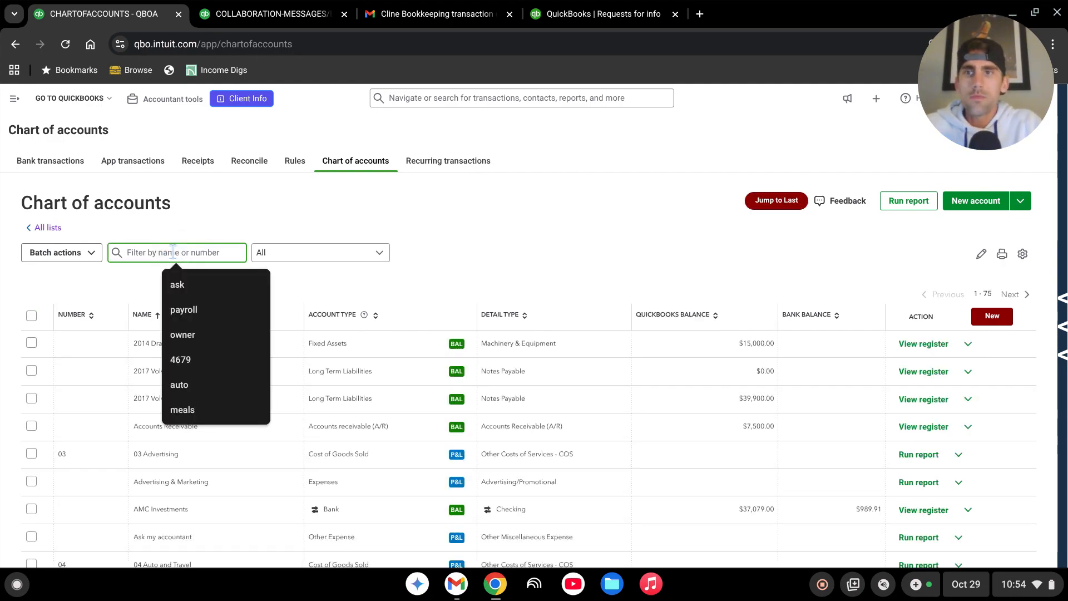
type("ask")
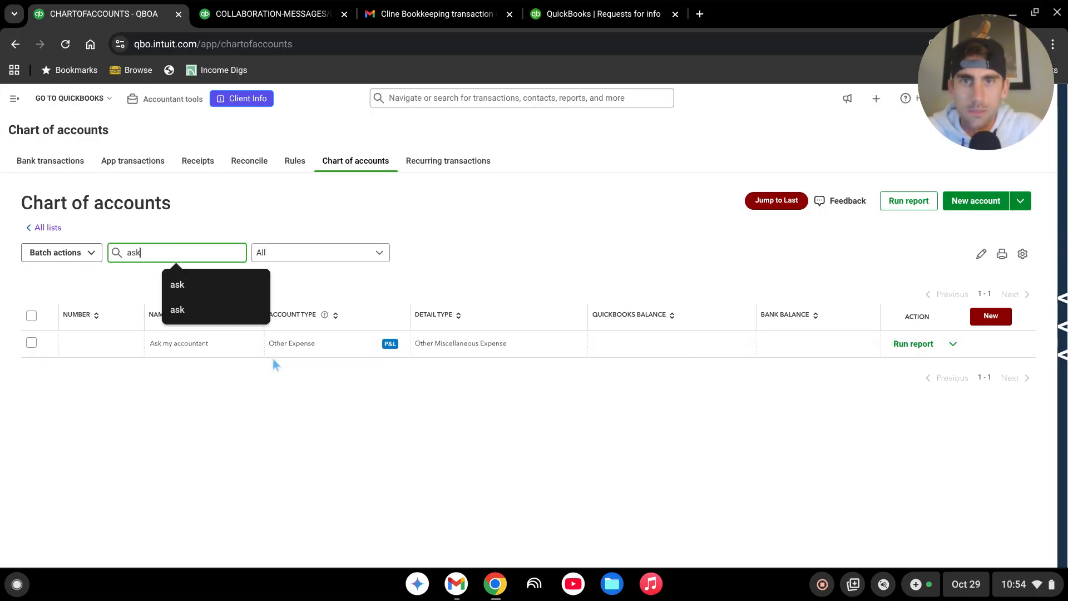
left_click(911, 345)
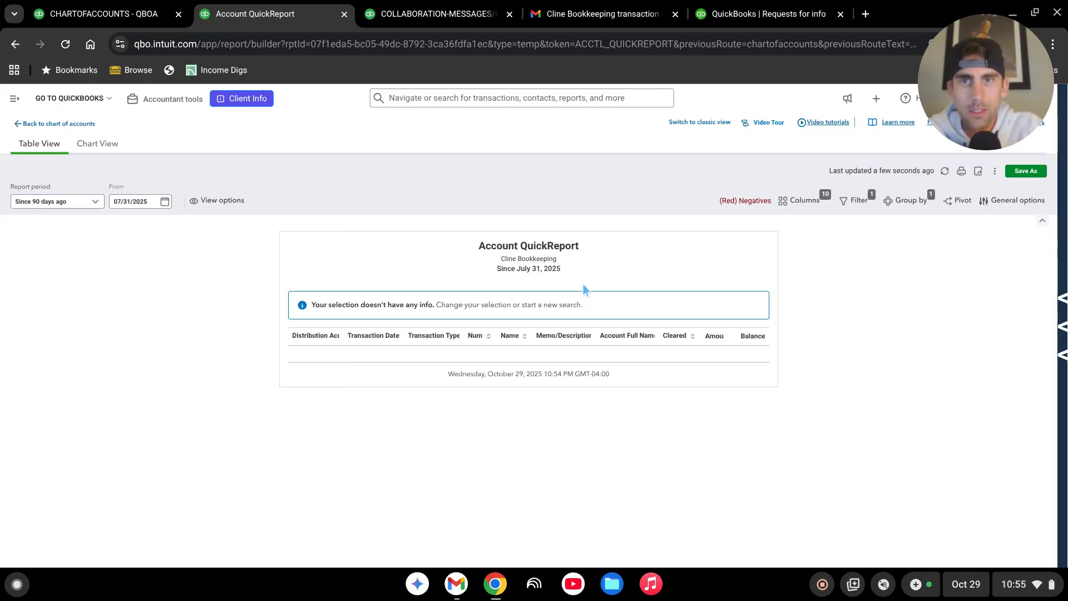
Step: Set the Account QuickReport period to All Dates and sort the transactions by Name
left_click(94, 202)
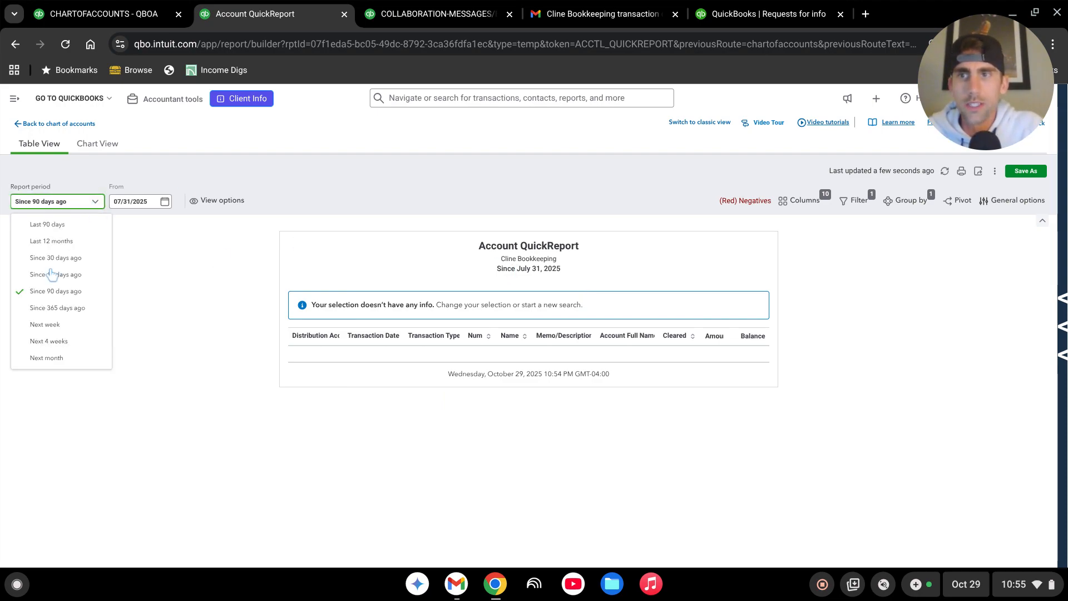
scroll(63, 271, "down", 5)
scroll(61, 261, "up", 5)
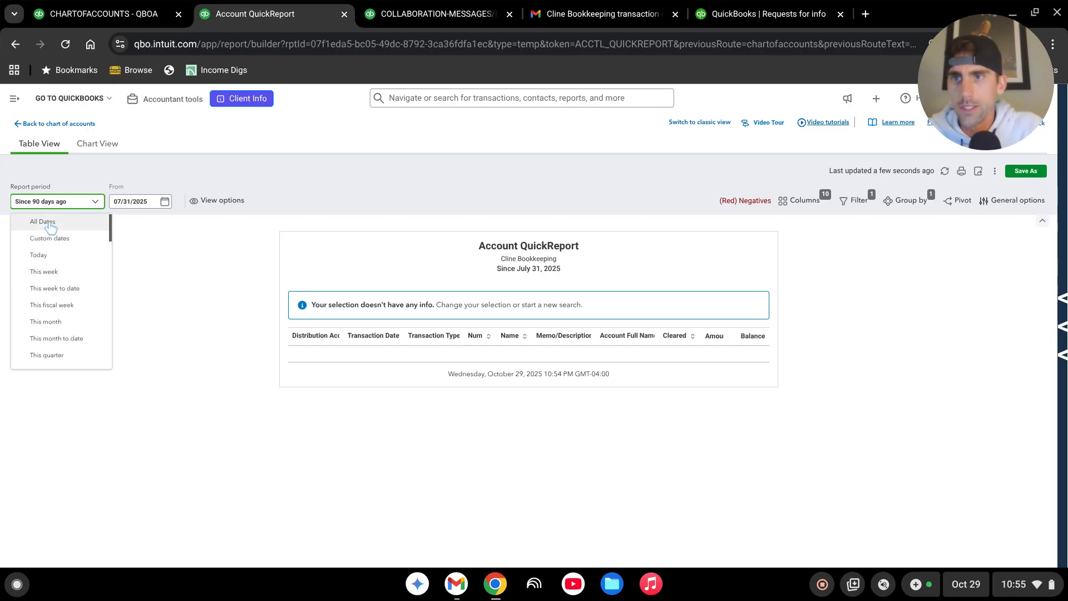
left_click(50, 221)
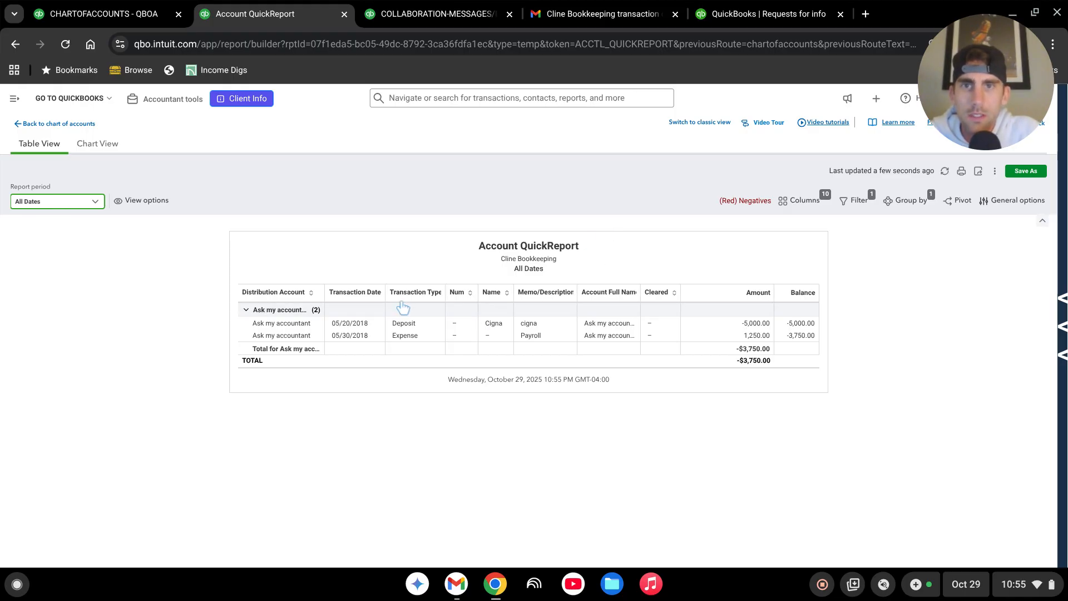
left_click(547, 292)
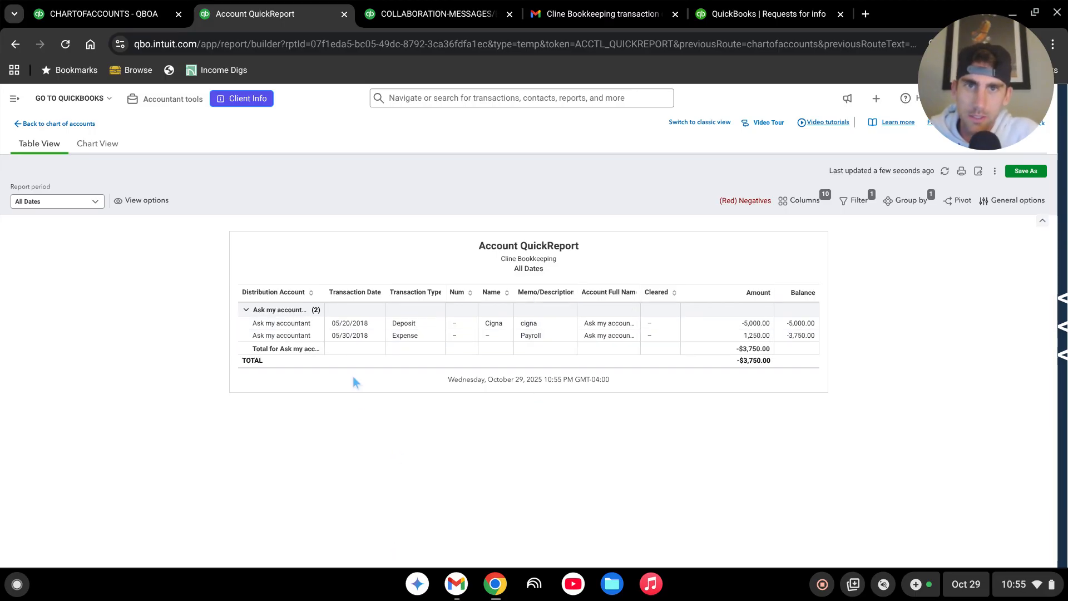
left_click(507, 293)
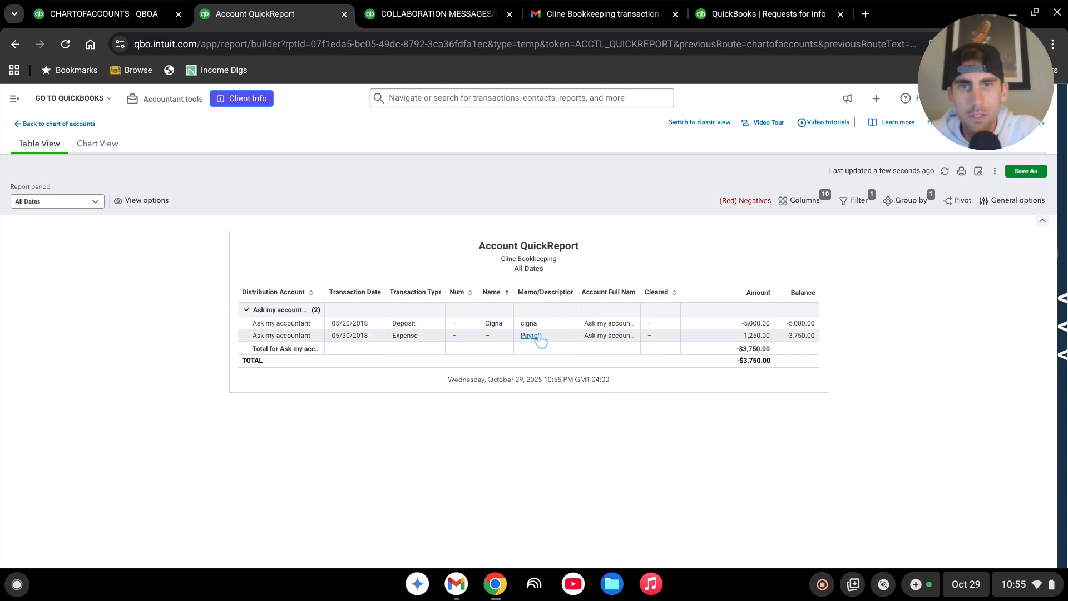
Step: Export the Account QuickReport to Excel and open the downloaded file in Google Sheets by moving it to Google Drive
left_click(978, 172)
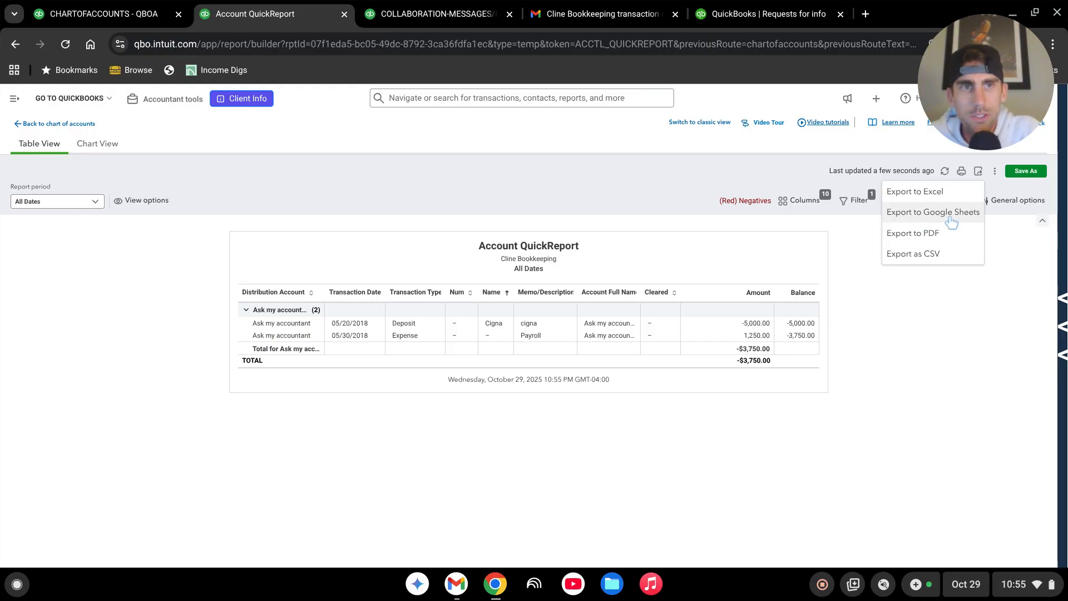
left_click(914, 192)
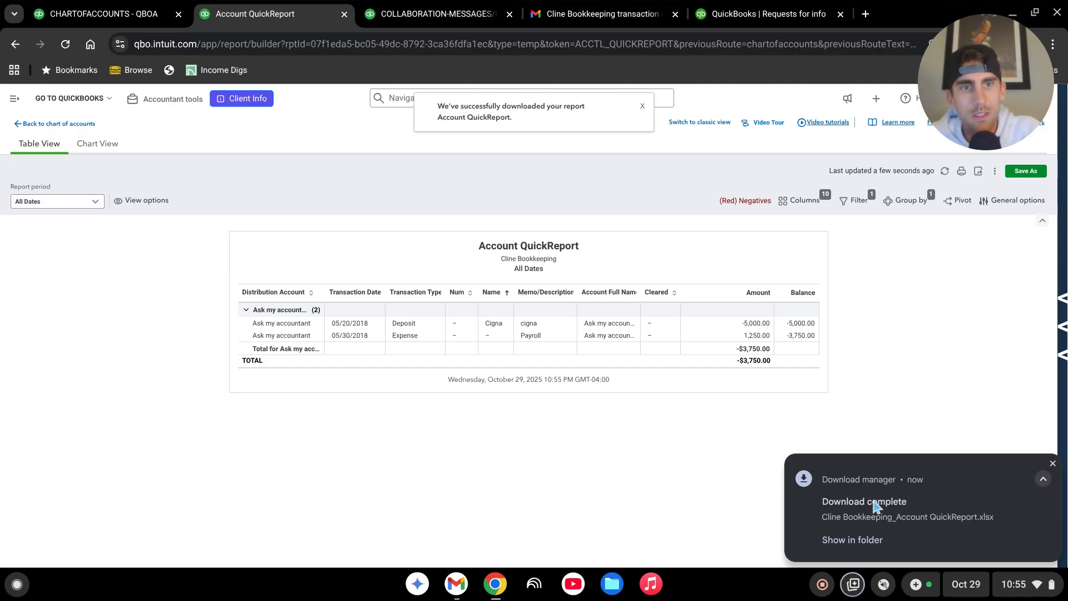
left_click(875, 503)
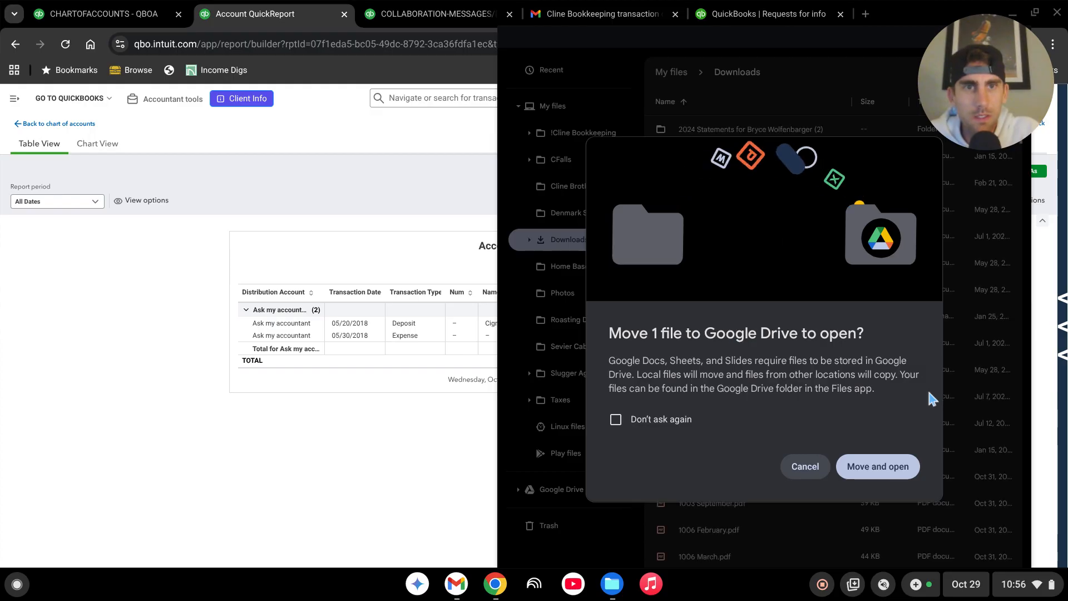
left_click(894, 468)
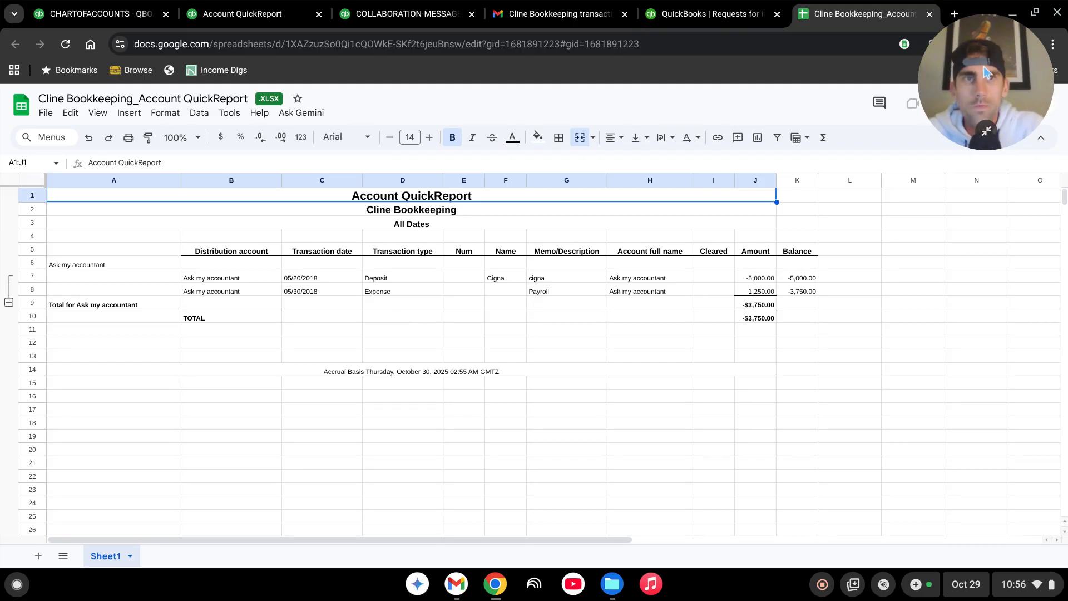
Step: Share the QuickReport spreadsheet with anyone with the link as Editor and copy the link
left_click_drag(984, 71, 949, 504)
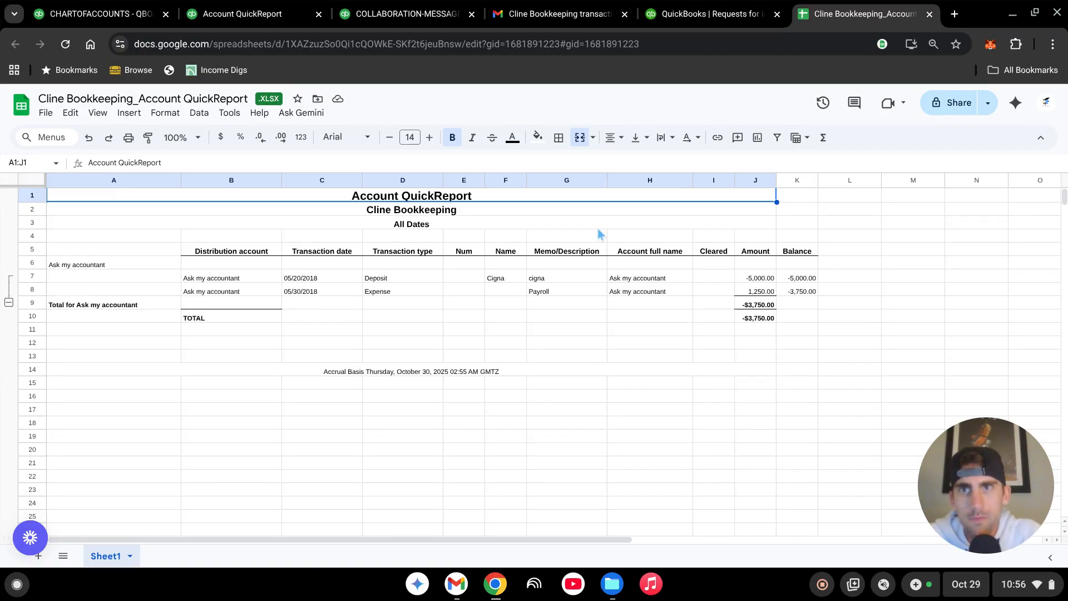
left_click(946, 110)
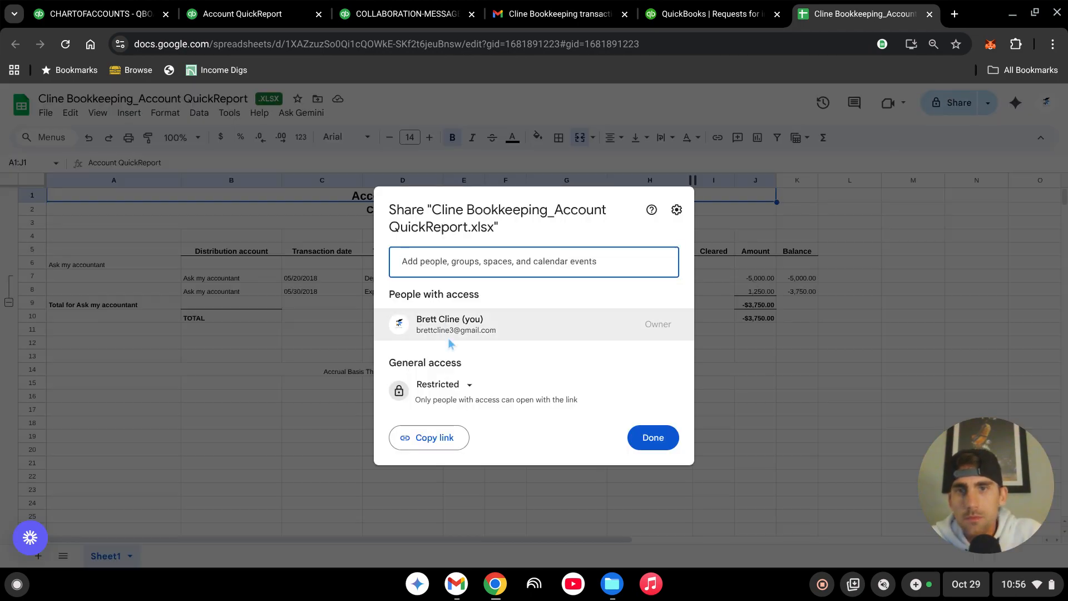
left_click(469, 386)
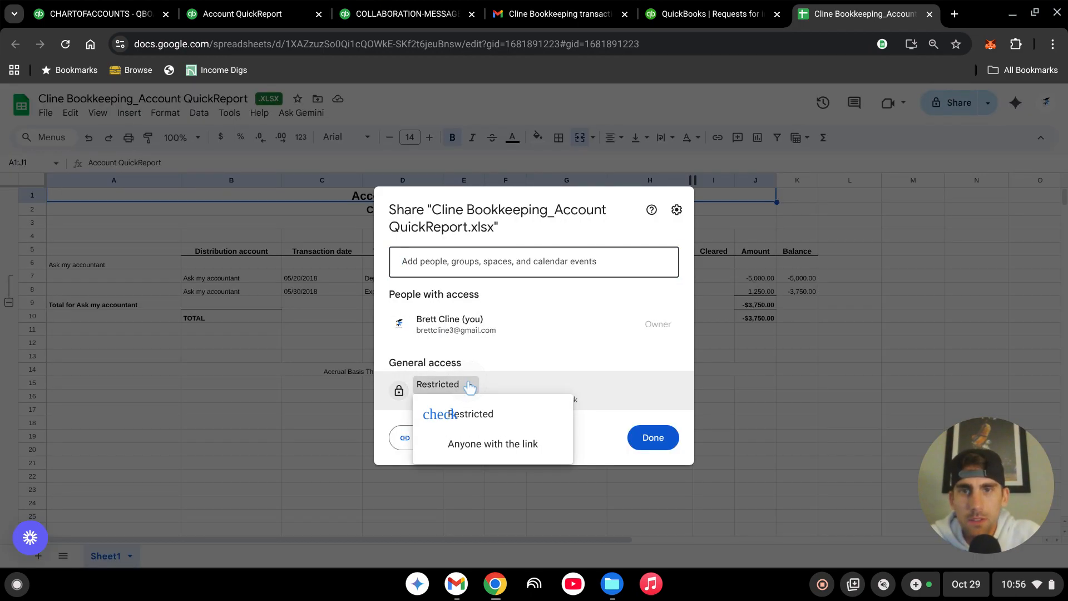
left_click(498, 448)
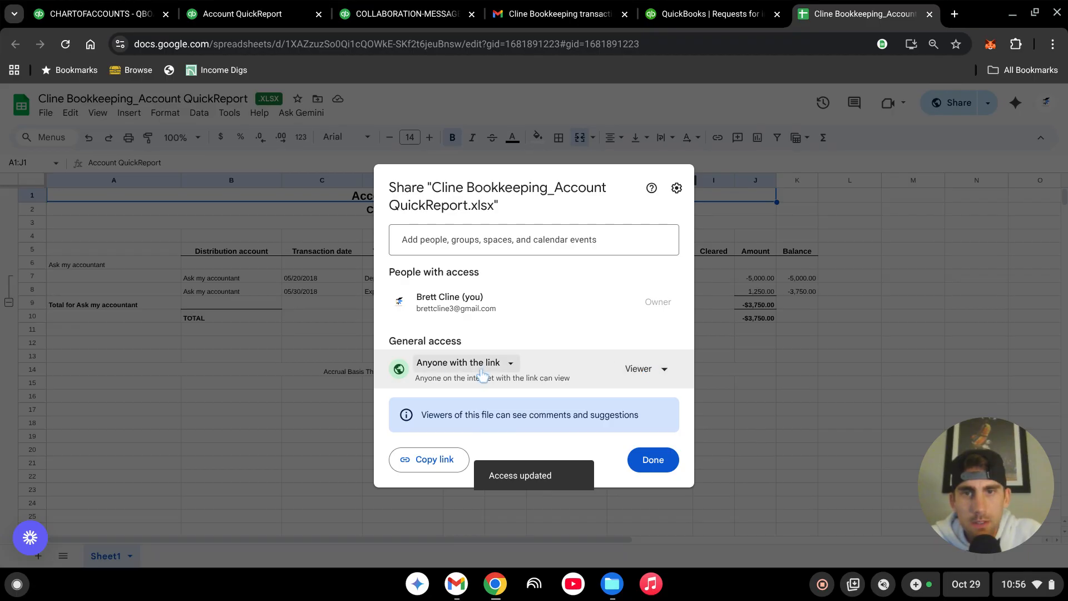
left_click(664, 370)
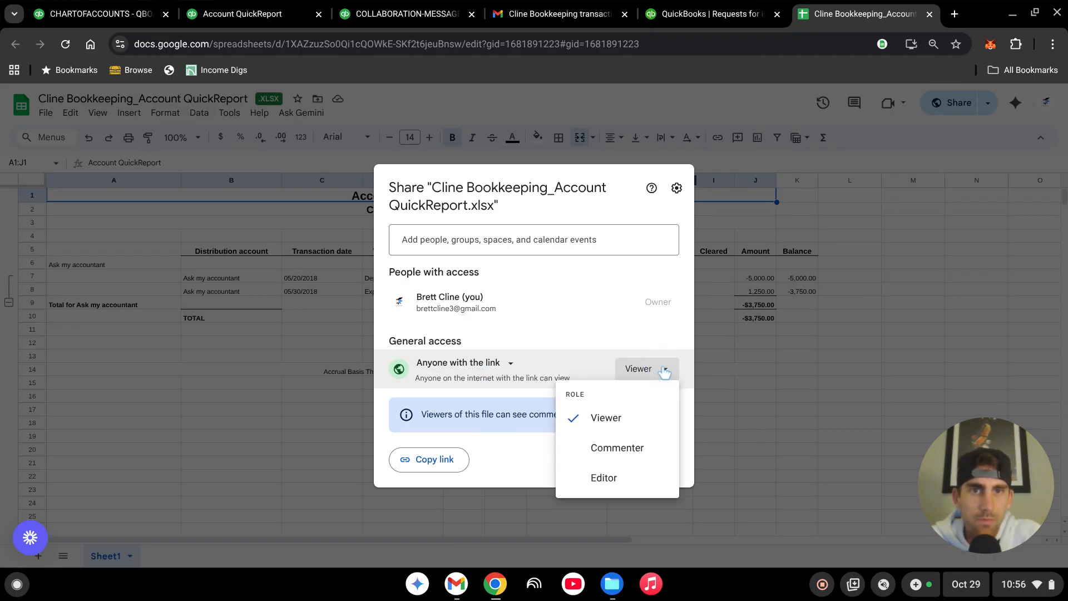
left_click(605, 478)
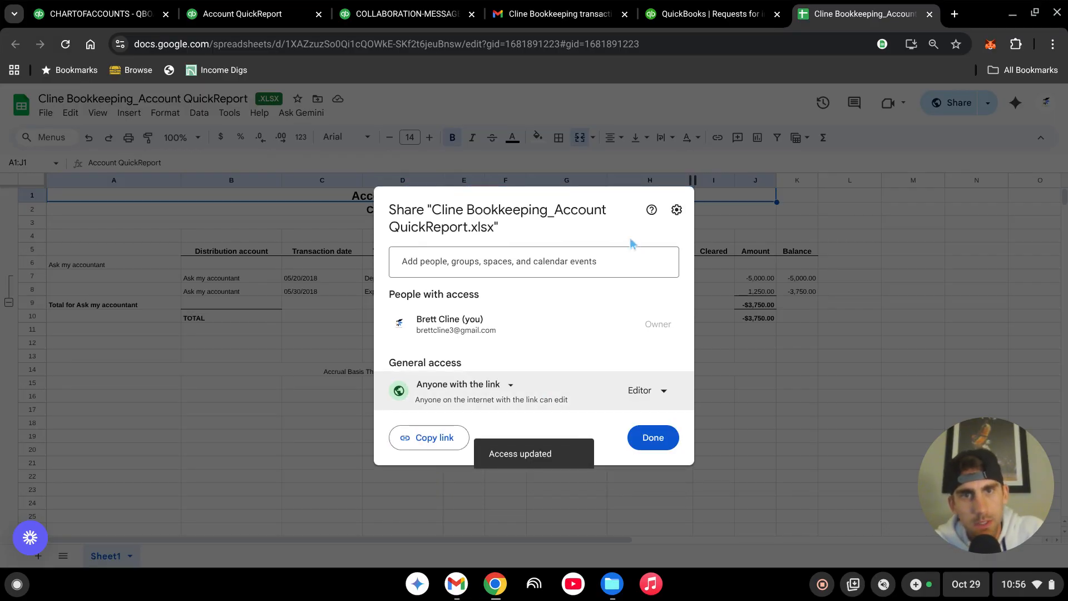
left_click(434, 440)
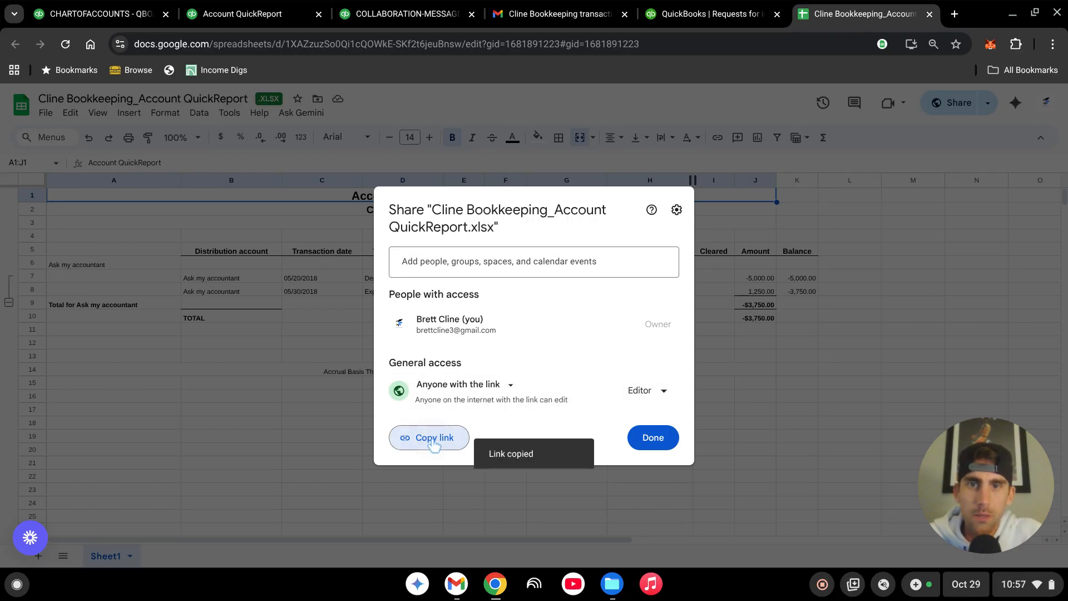
left_click(652, 442)
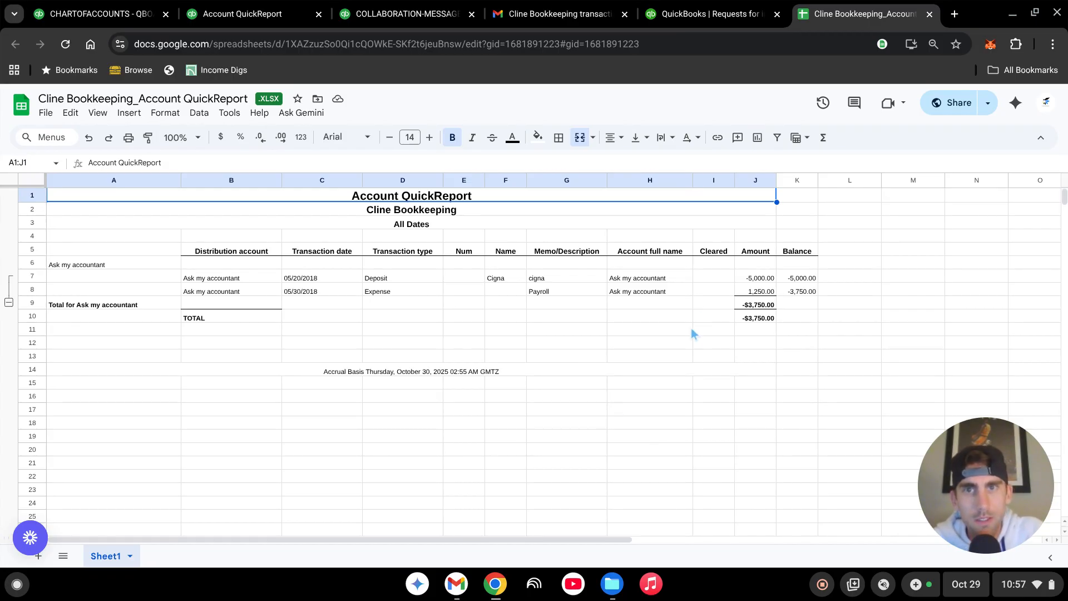
Step: Switch from the shared spreadsheet back to the QuickBooks chart of accounts
left_click(123, 276)
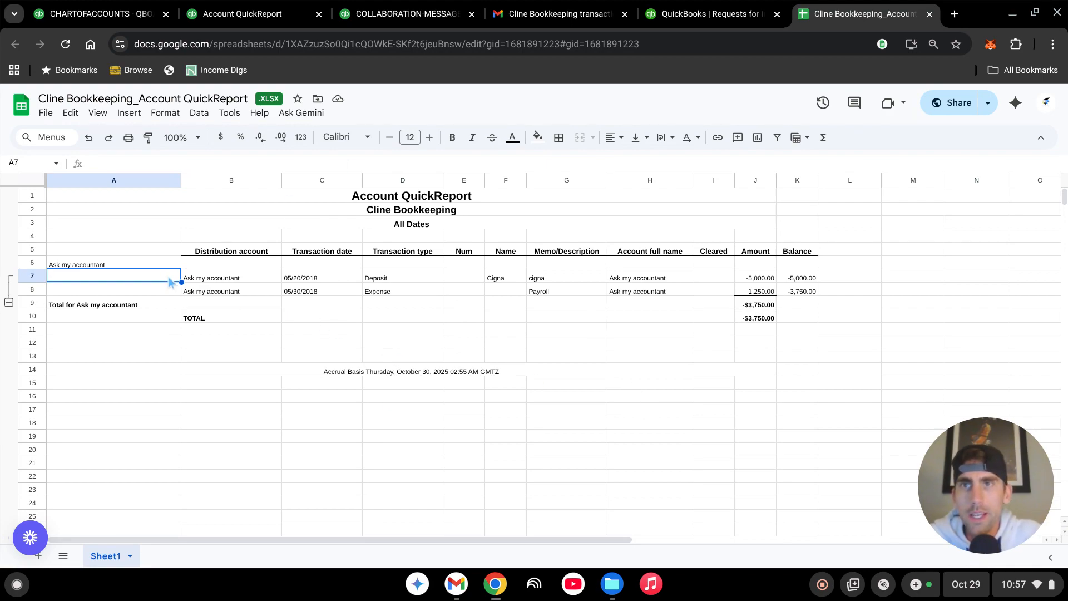
left_click(231, 17)
left_click(100, 14)
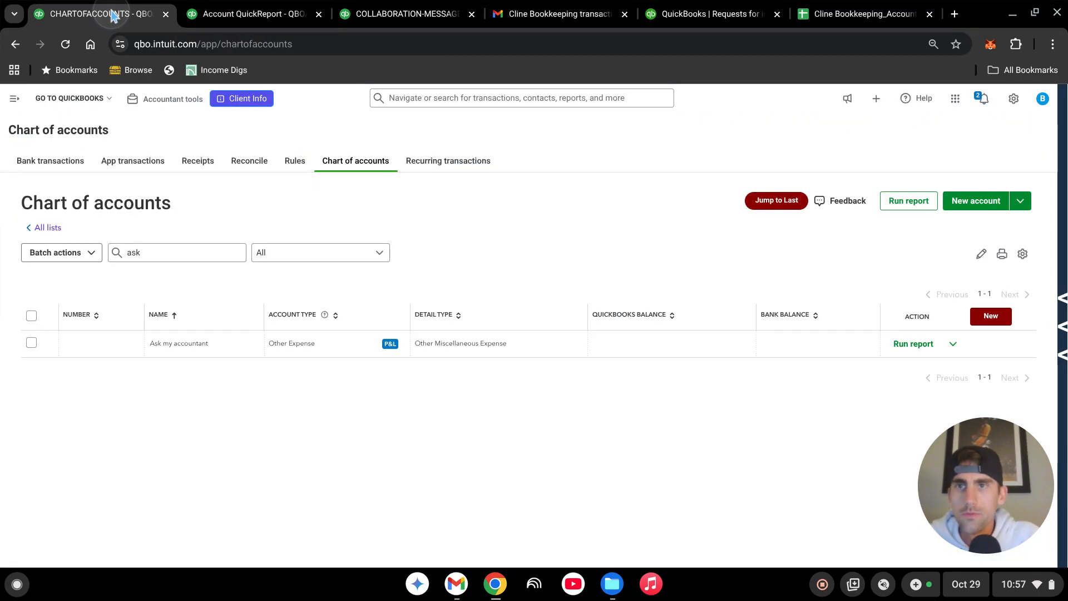
Step: Open the bank transactions page and show the posted transactions of the AMC Investments account
left_click(49, 161)
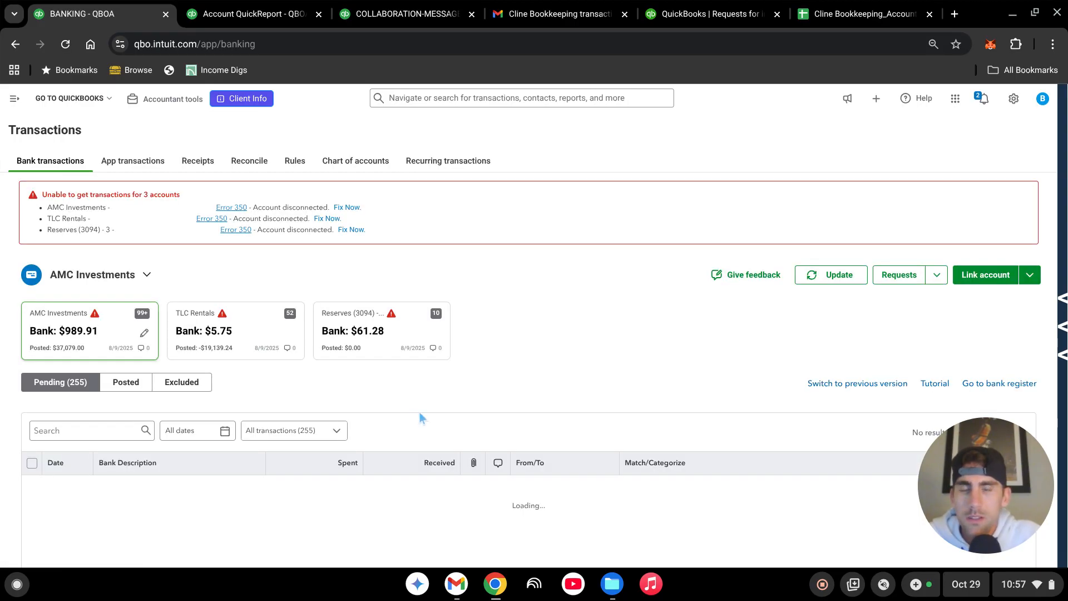
scroll(419, 414, "down", 1)
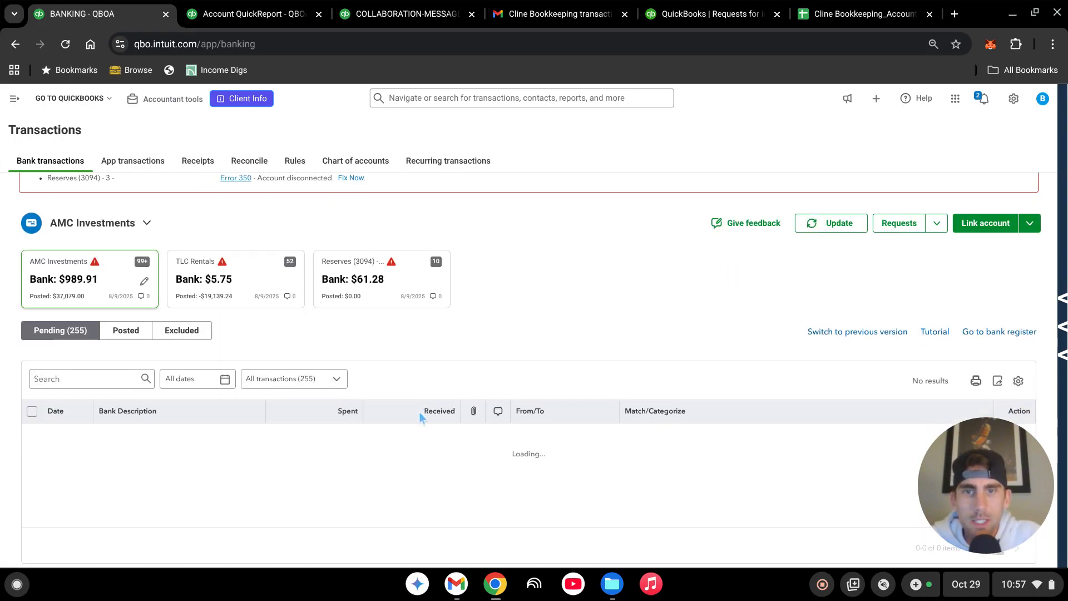
left_click(138, 334)
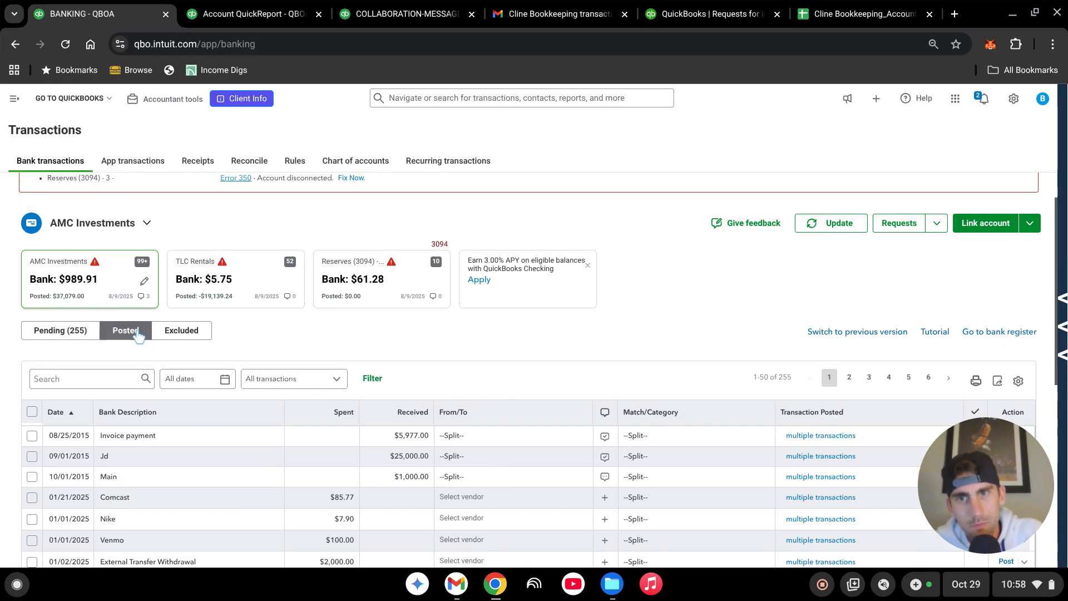
Step: Filter the posted AMC Investments transactions by the category Ask my accountant and review the filtered list
left_click(374, 381)
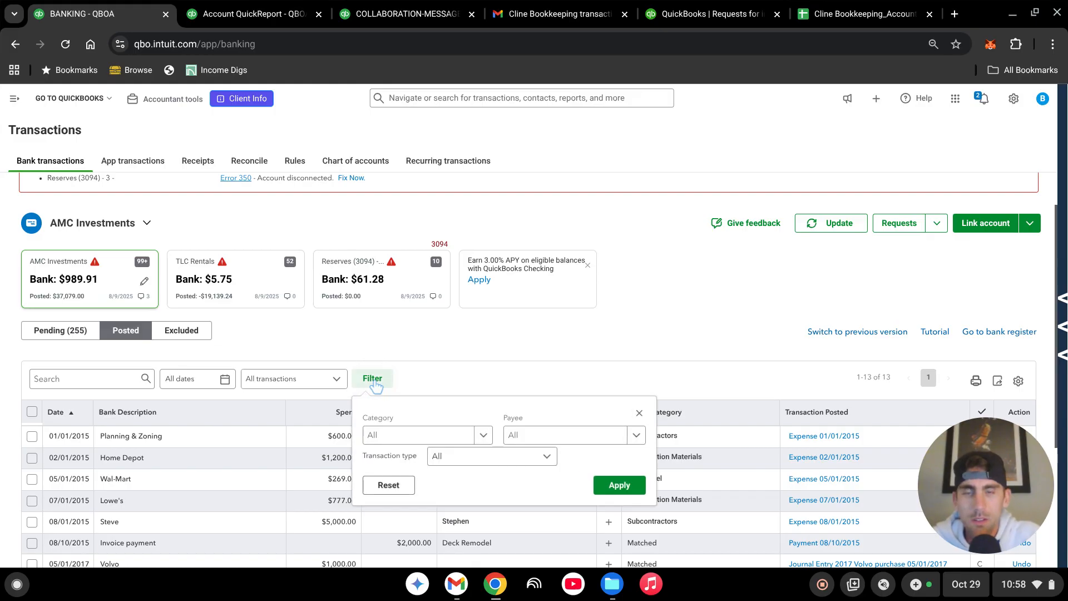
left_click(397, 436)
type("ask")
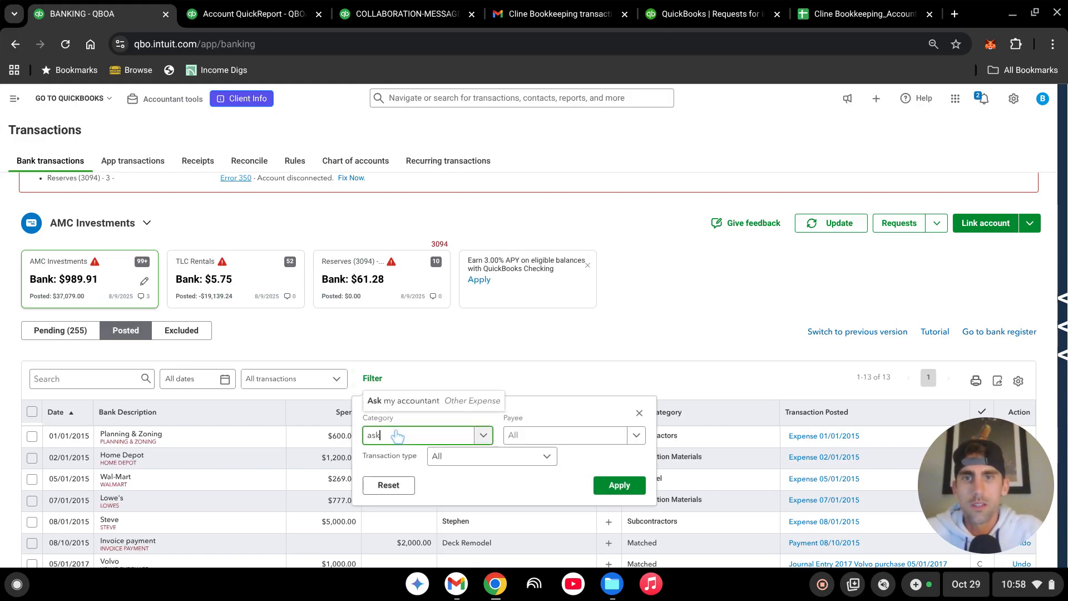
left_click(426, 404)
left_click(618, 486)
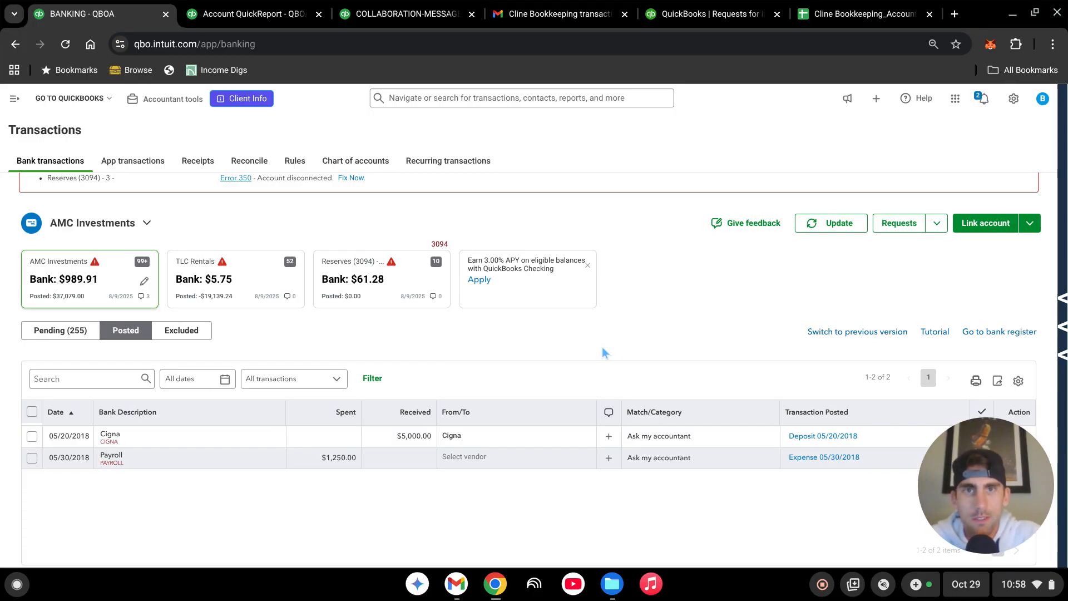
scroll(601, 346, "down", 1)
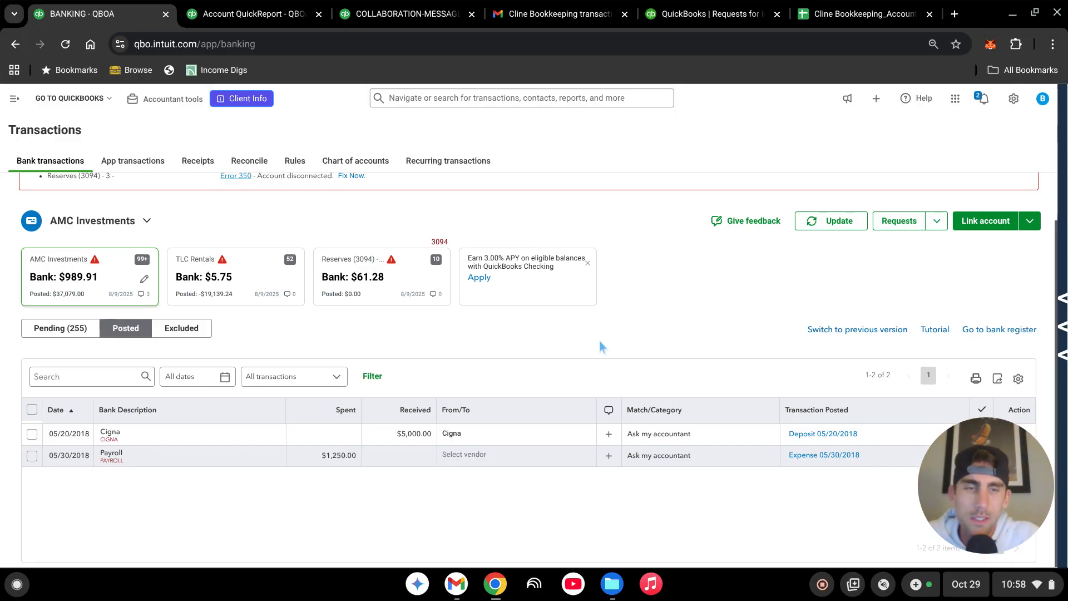
scroll(599, 341, "up", 1)
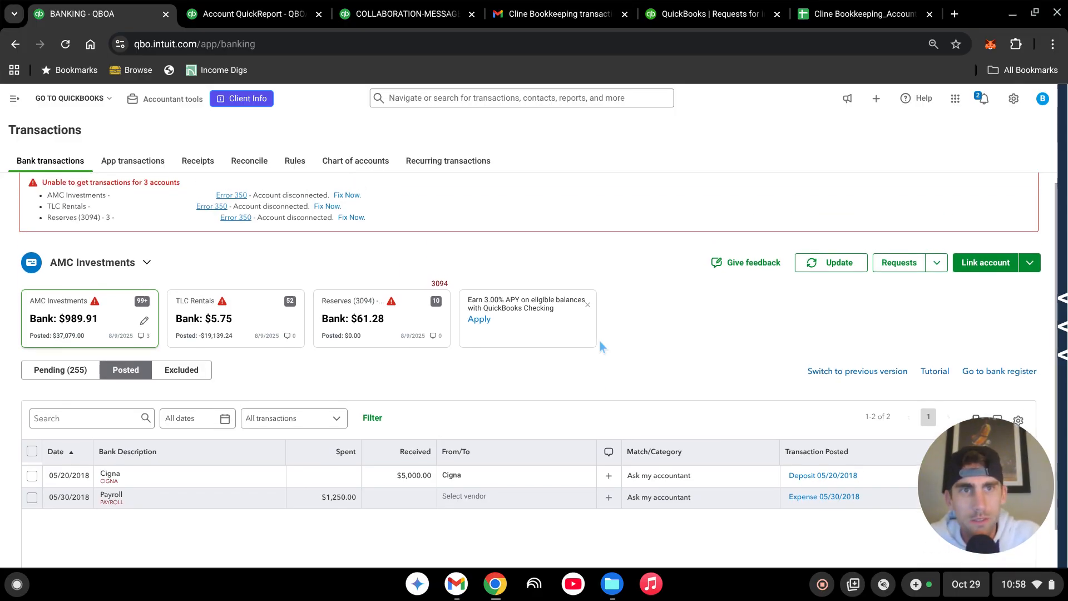